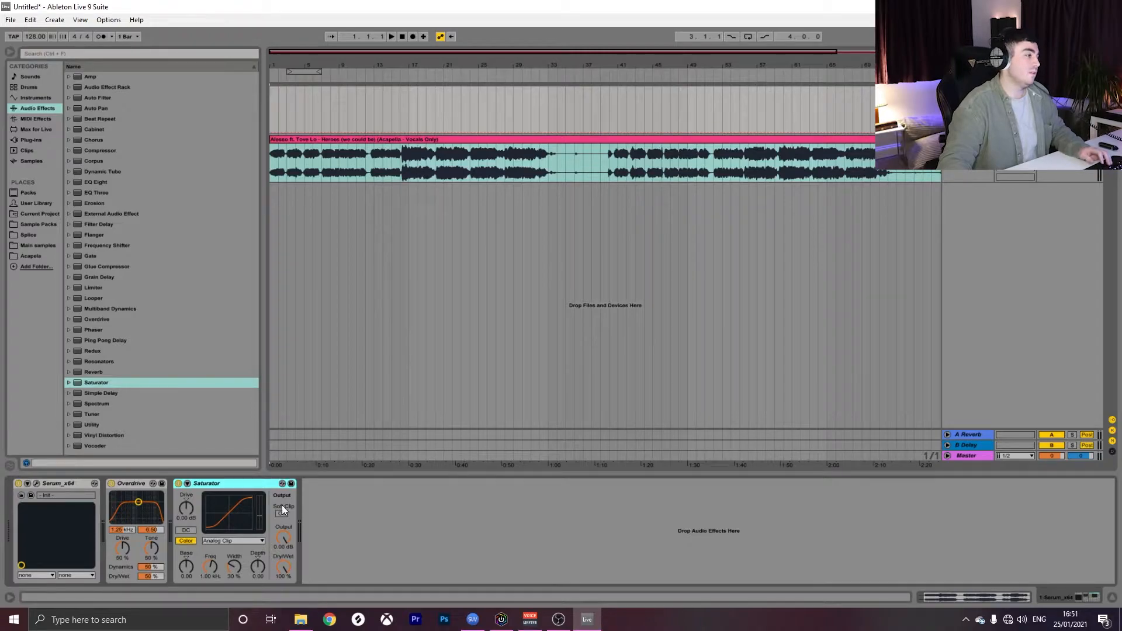
Bypass the Serum track's Saturator, then audition the vocal acapella track with Overdrive's Dry/Wet at 0%
{"action": "left_click", "coordinate": [179, 483]}
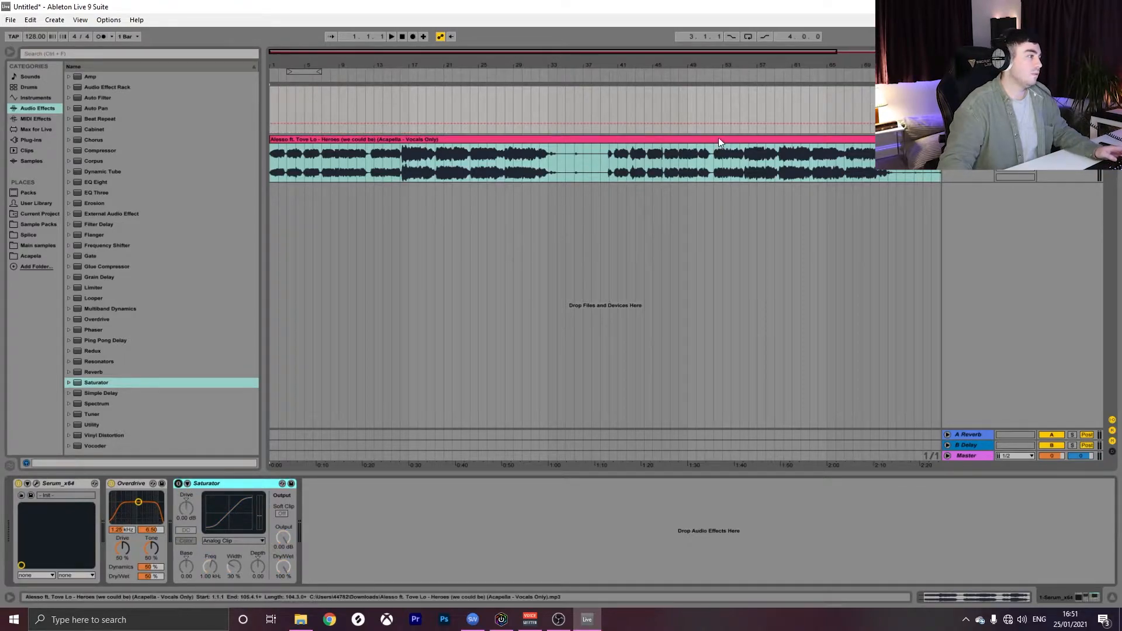
{"action": "left_click", "coordinate": [129, 493]}
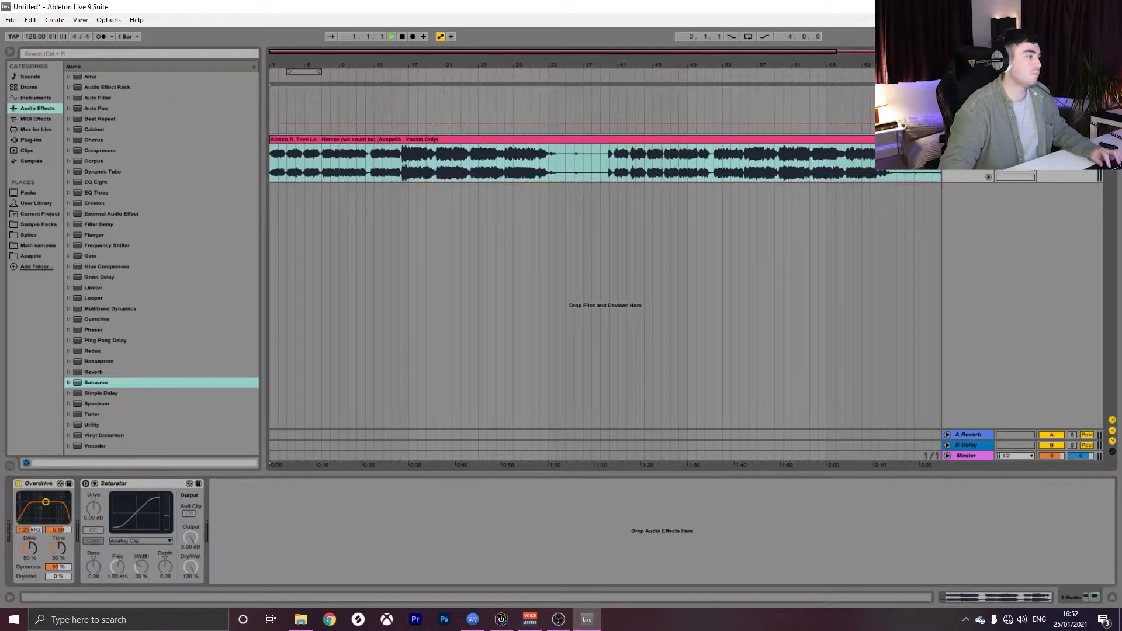
{"action": "key", "text": "space"}
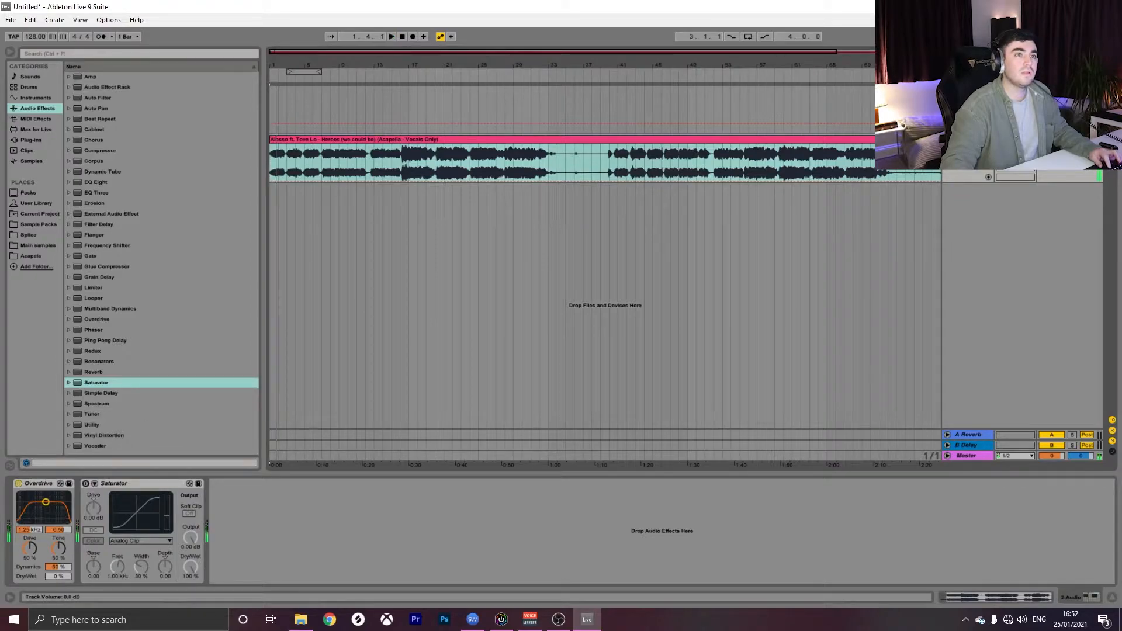
Play the vocal and raise Overdrive's Dry/Wet to 13%
{"action": "key", "text": "space"}
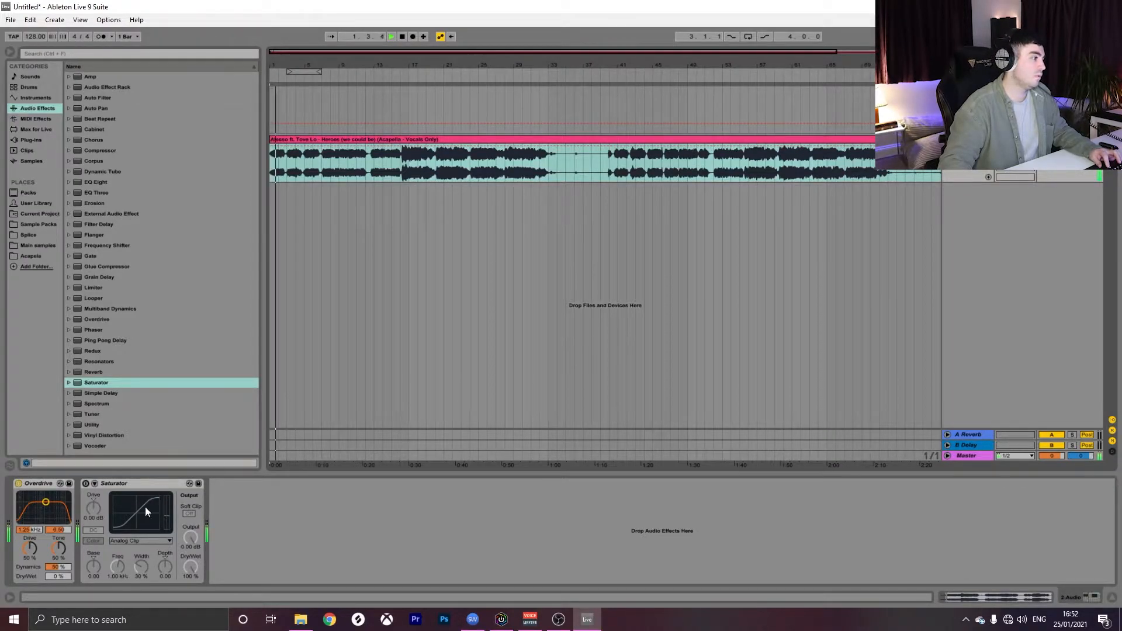
{"action": "mouse_move", "coordinate": [58, 576]}
{"action": "left_mouse_down"}
{"action": "mouse_move", "coordinate": [59, 556]}
{"action": "mouse_move", "coordinate": [58, 589]}
{"action": "left_mouse_up"}
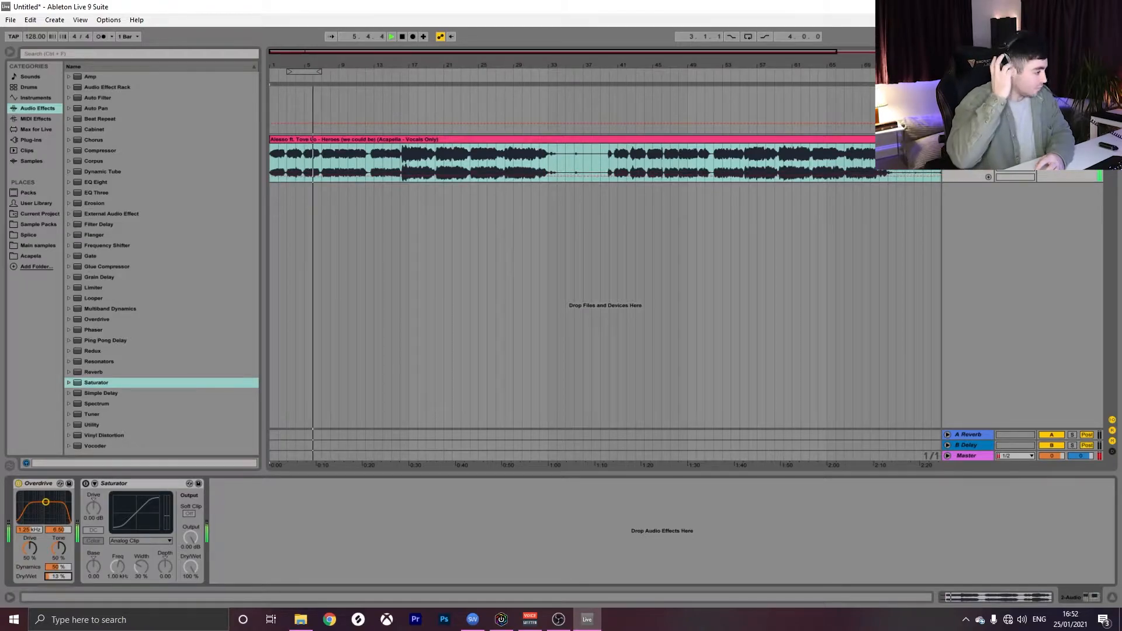
{"action": "key", "text": "space"}
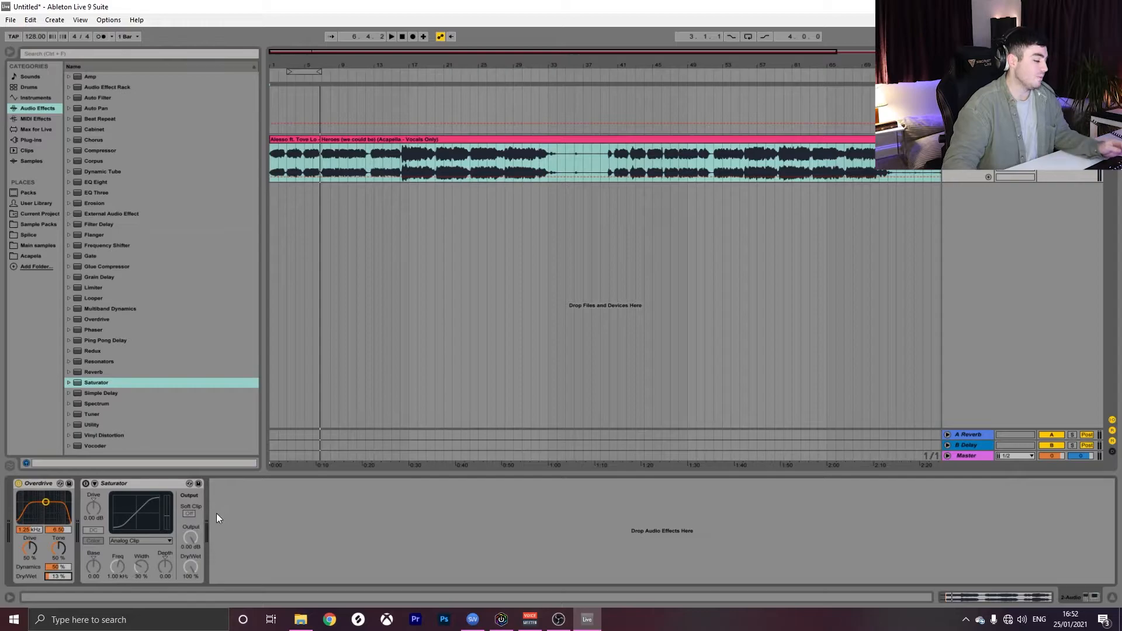
During vocal playback, set Overdrive's Drive to 94%, its Tone to 40%, and its filter to 1.38 kHz with bandwidth 4.75
{"action": "key", "text": "space"}
{"action": "left_click_drag", "start_coordinate": [20, 562], "coordinate": [20, 529]}
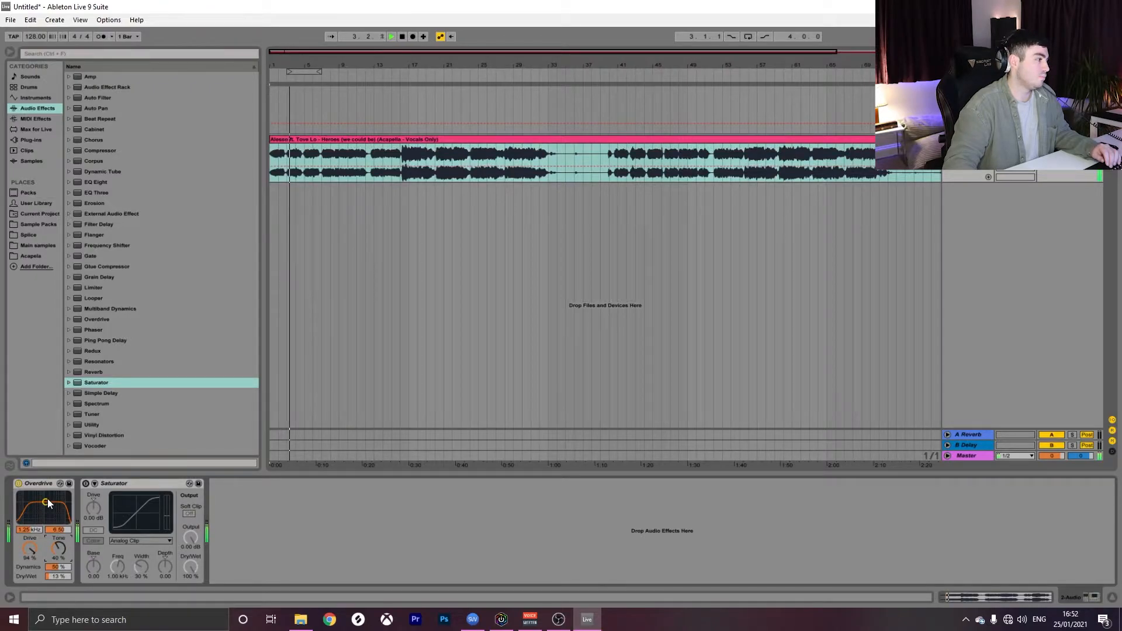
{"action": "mouse_move", "coordinate": [47, 500]}
{"action": "left_mouse_down"}
{"action": "mouse_move", "coordinate": [33, 505]}
{"action": "mouse_move", "coordinate": [46, 507]}
{"action": "left_mouse_up"}
{"action": "key", "text": "space"}
Set Overdrive's Dry/Wet to 0% and bypass it, enabling the vocal track's Saturator instead
{"action": "left_click_drag", "start_coordinate": [63, 576], "coordinate": [63, 590]}
{"action": "left_click", "coordinate": [18, 483]}
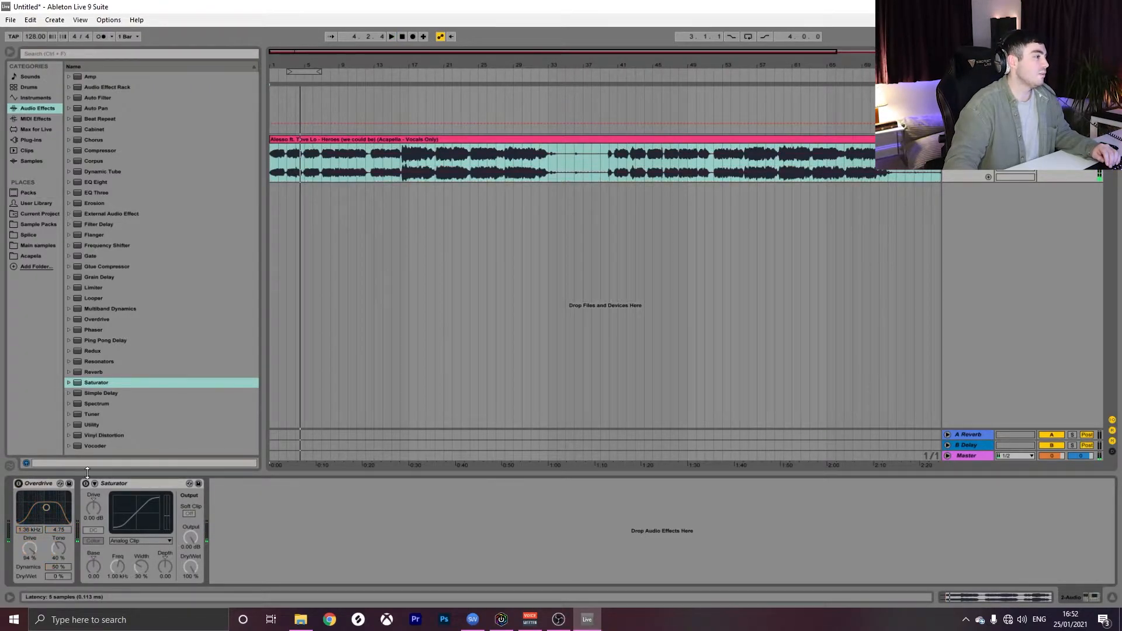
{"action": "left_click", "coordinate": [85, 483]}
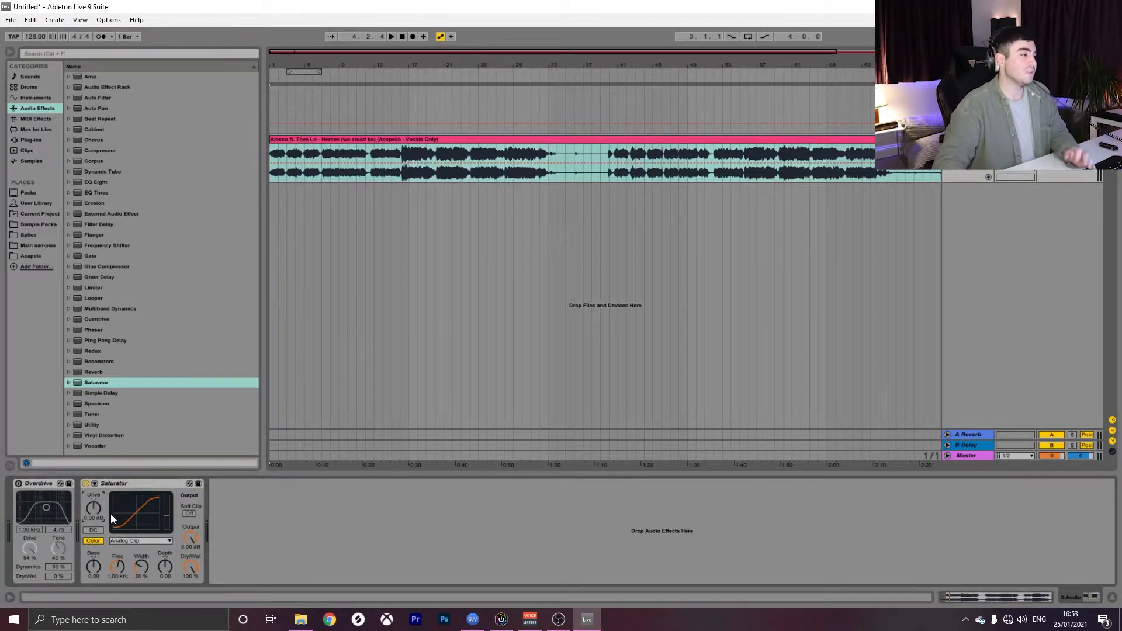
Audition the Saturator on the vocal at 3 dB Drive, trying the Soft Sine and Hard Curve shapes
{"action": "key", "text": "space"}
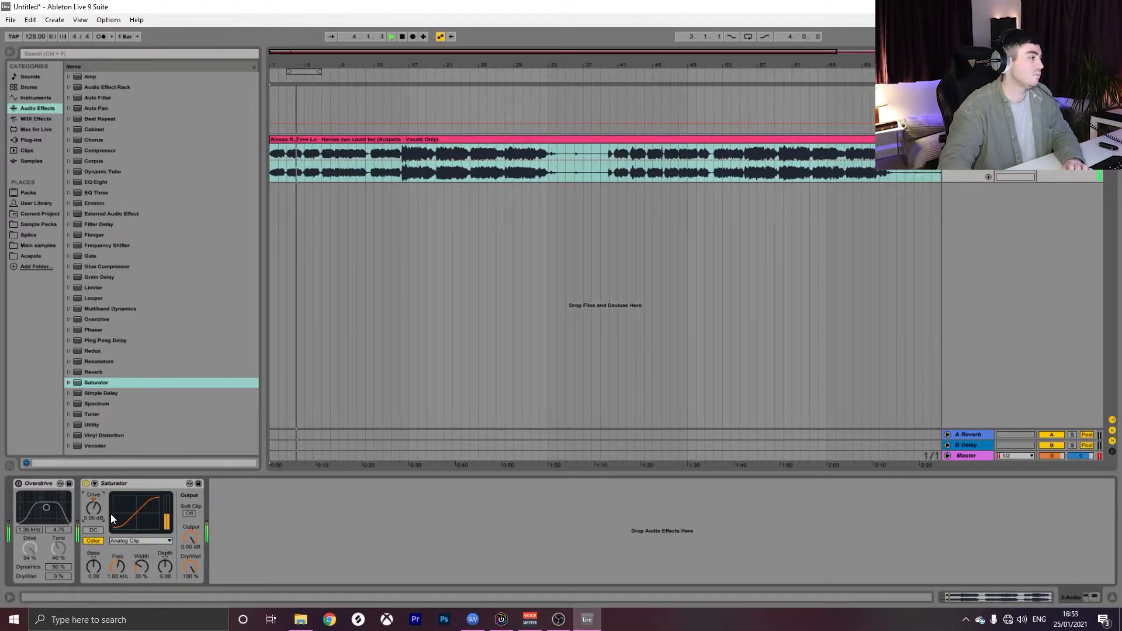
{"action": "left_click", "coordinate": [133, 543]}
{"action": "left_click", "coordinate": [132, 558]}
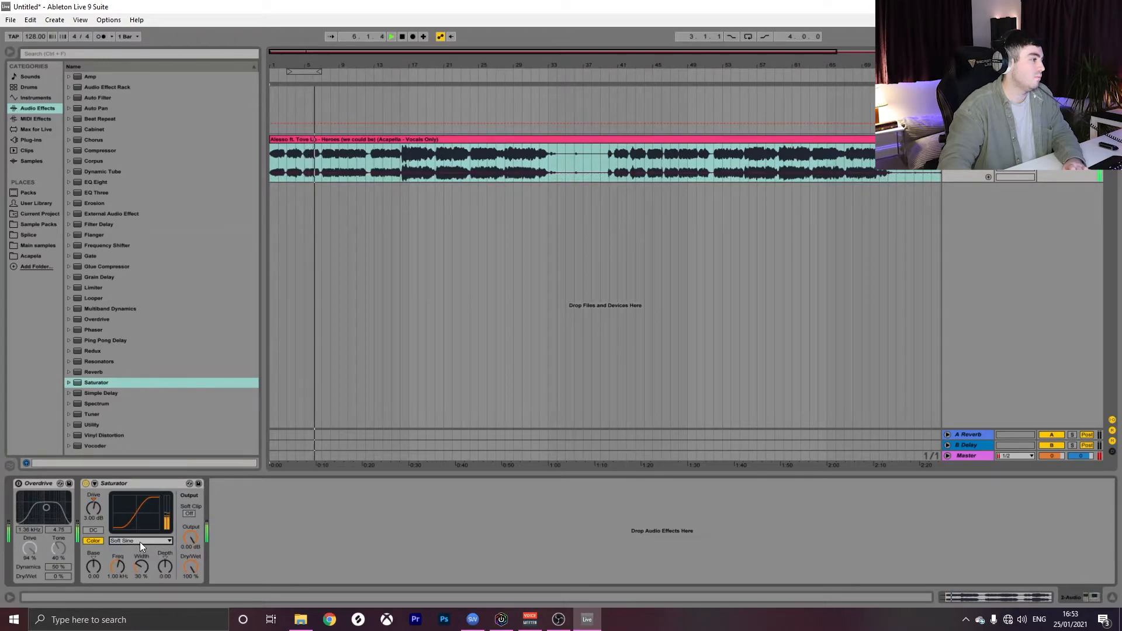
{"action": "left_click", "coordinate": [139, 542]}
{"action": "left_click", "coordinate": [139, 561]}
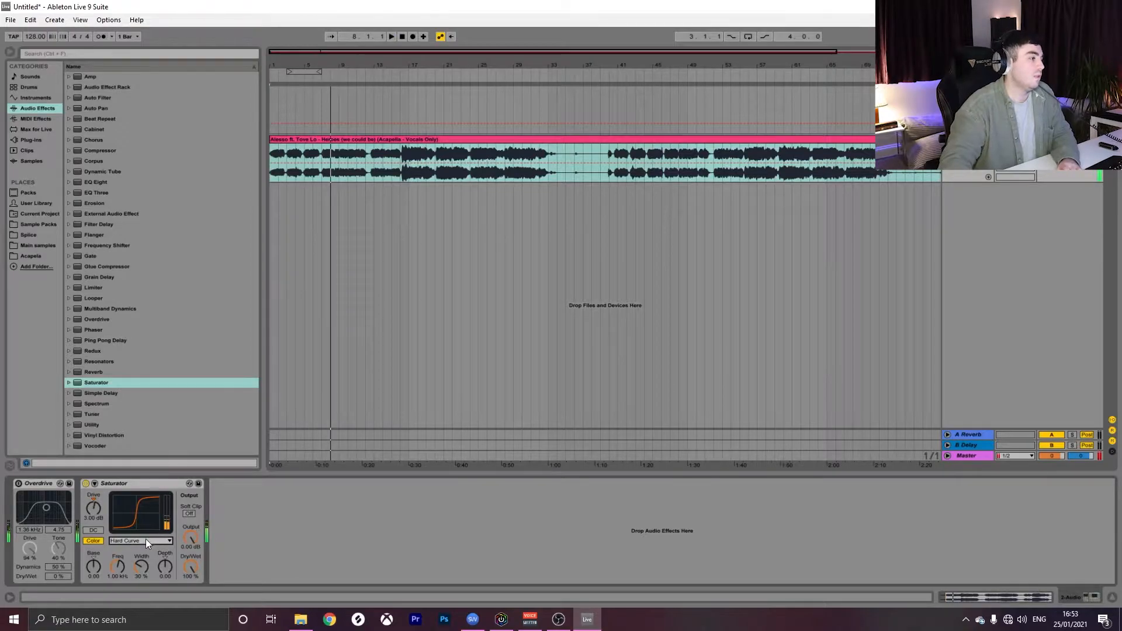
{"action": "left_click", "coordinate": [146, 541]}
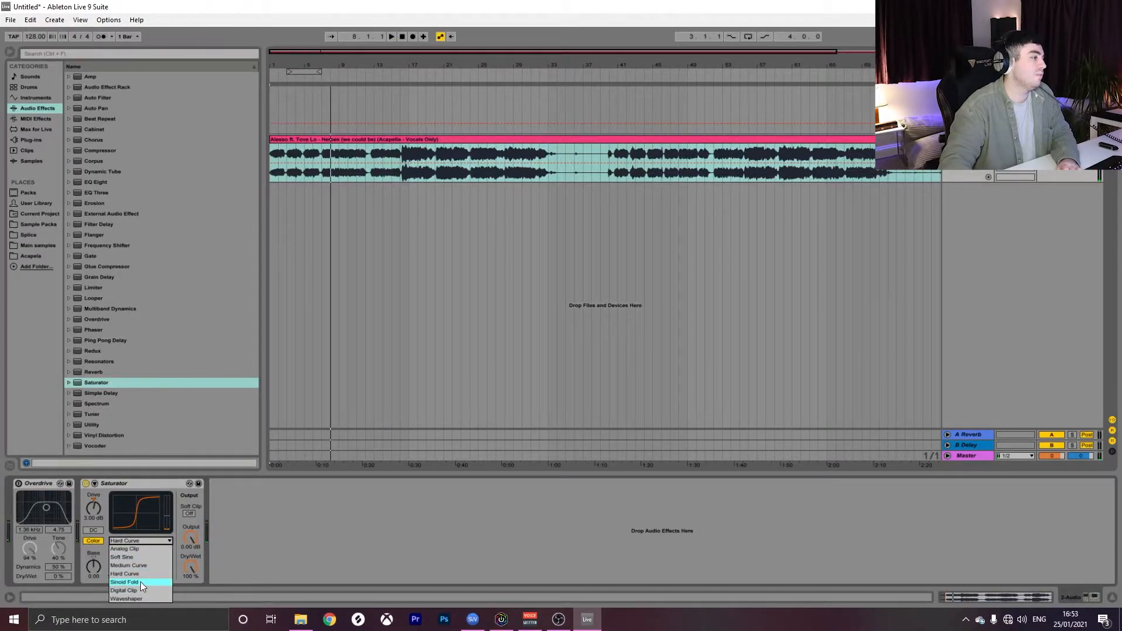
{"action": "left_click", "coordinate": [96, 507]}
Set the Saturator's Drive to 1 dB and lower its Dry/Wet to 22.2% while playing the vocal
{"action": "left_click_drag", "start_coordinate": [97, 511], "coordinate": [97, 504]}
{"action": "key", "text": "space"}
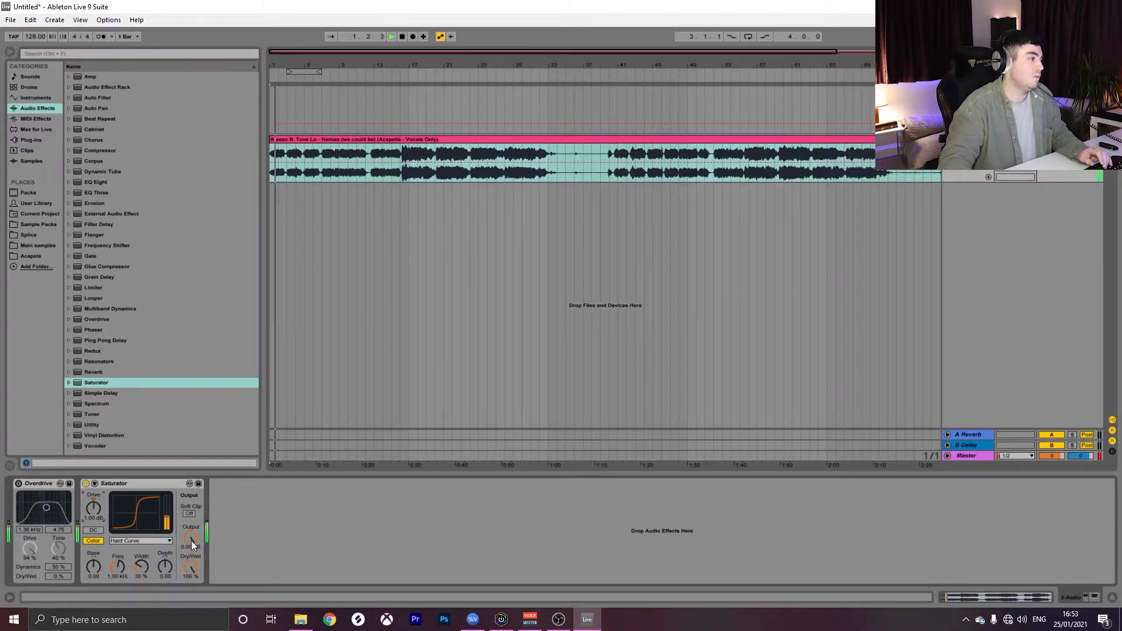
{"action": "mouse_move", "coordinate": [192, 566]}
{"action": "left_mouse_down"}
{"action": "mouse_move", "coordinate": [191, 590]}
{"action": "mouse_move", "coordinate": [192, 542]}
{"action": "mouse_move", "coordinate": [191, 570]}
{"action": "left_mouse_up"}
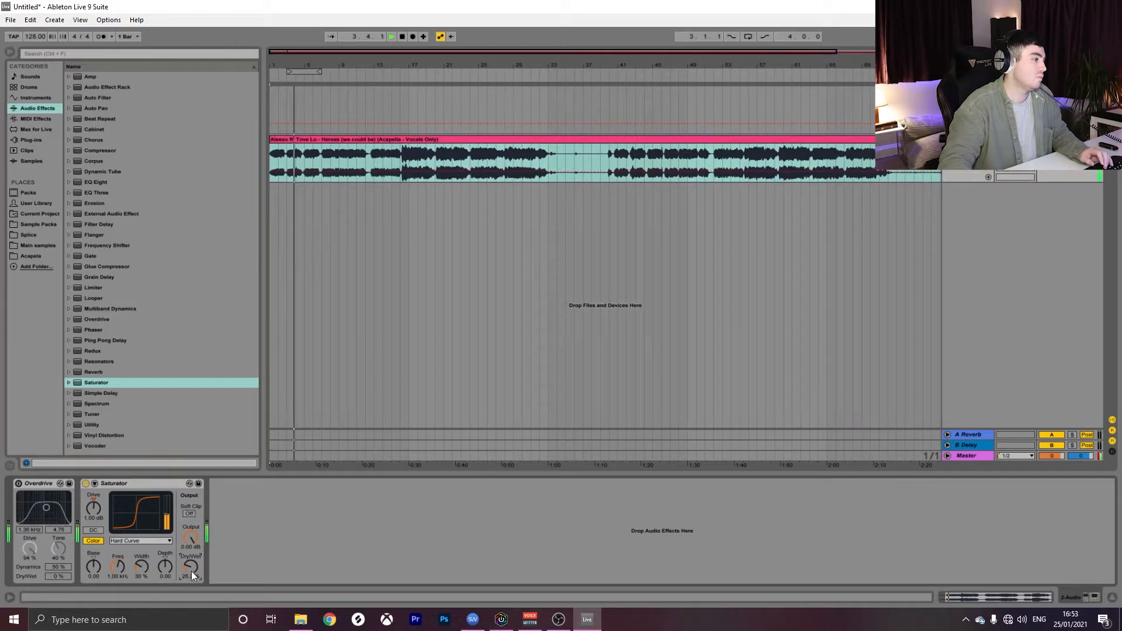
{"action": "key", "text": "space"}
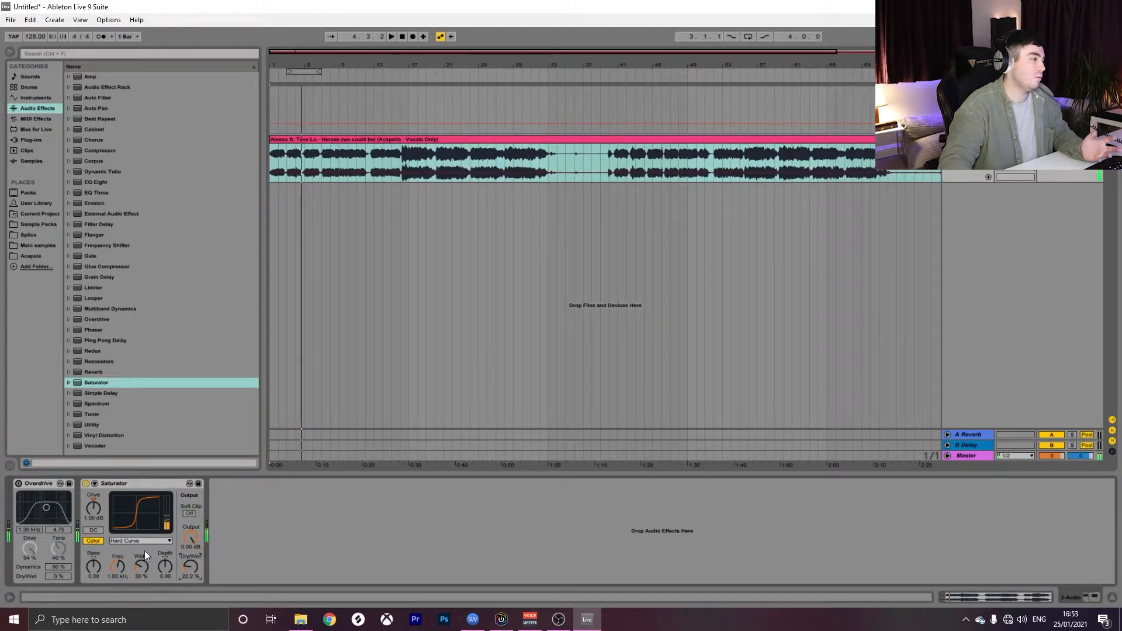
Switch the Saturator's curve to Digital Clip and play the vocal with Dry/Wet raised to 100%
{"action": "left_click", "coordinate": [139, 540]}
{"action": "left_click", "coordinate": [149, 591]}
{"action": "key", "text": "space"}
{"action": "left_click_drag", "start_coordinate": [191, 565], "coordinate": [192, 502]}
Change the Saturator's curve to Soft Sine and raise its Drive to about 4.57 dB during vocal playback
{"action": "left_click", "coordinate": [151, 542]}
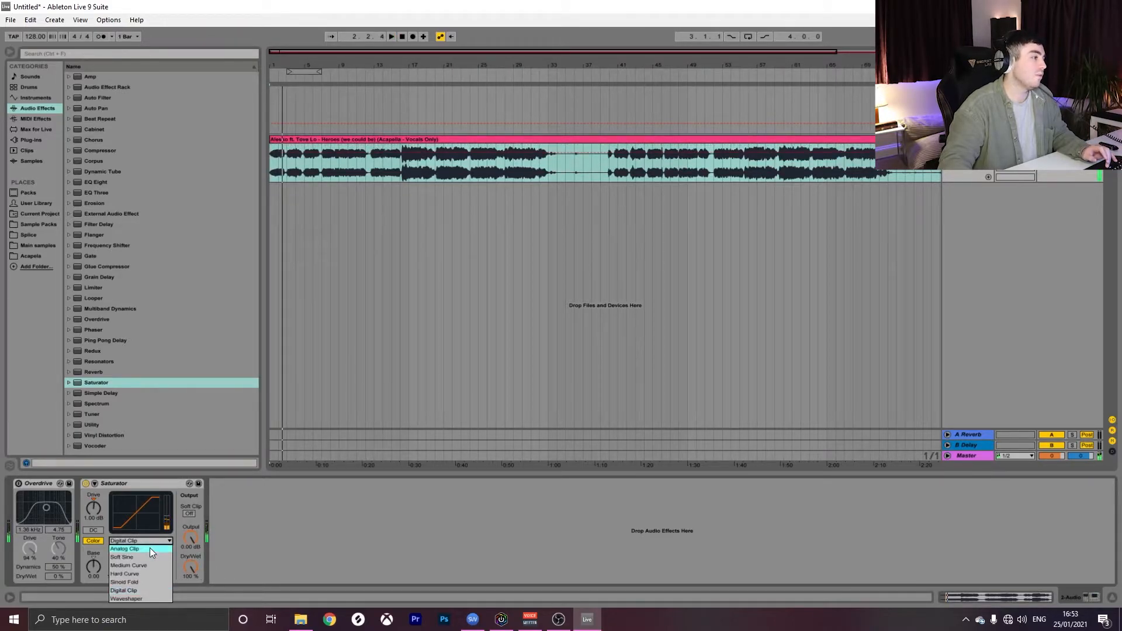
{"action": "left_click", "coordinate": [149, 557]}
{"action": "key", "text": "space"}
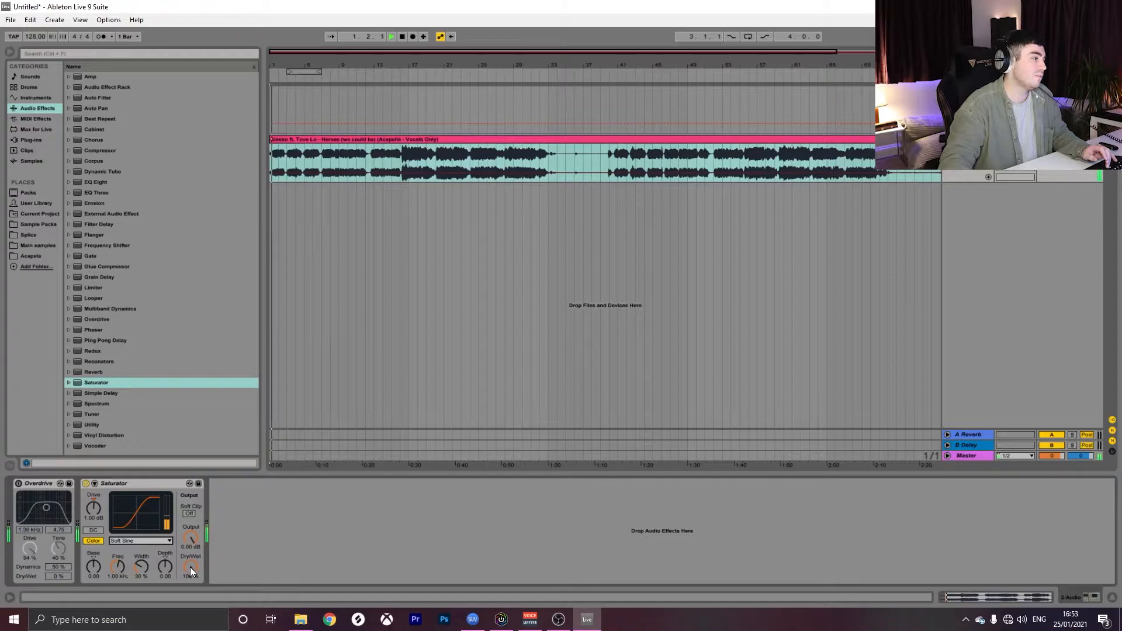
{"action": "left_click_drag", "start_coordinate": [97, 511], "coordinate": [97, 498]}
{"action": "key", "text": "space"}
Bypass the Saturator, enable Overdrive and audition the vocal with Overdrive's Dry/Wet at 34%
{"action": "left_click", "coordinate": [85, 484]}
{"action": "left_click", "coordinate": [18, 484]}
{"action": "key", "text": "space"}
{"action": "mouse_move", "coordinate": [65, 573]}
{"action": "left_mouse_down"}
{"action": "mouse_move", "coordinate": [64, 558]}
{"action": "mouse_move", "coordinate": [61, 576]}
{"action": "left_mouse_up"}
{"action": "key", "text": "space"}
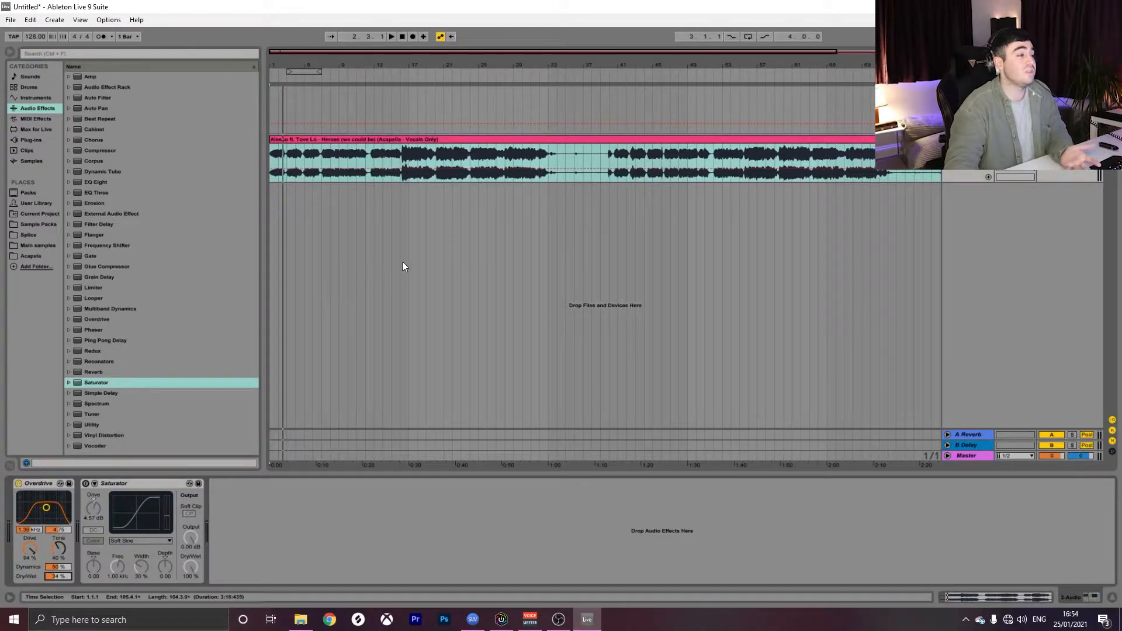
Re-enable the vocal track's Saturator with its Drive at about 1.14 dB and start playback
{"action": "left_click", "coordinate": [85, 483]}
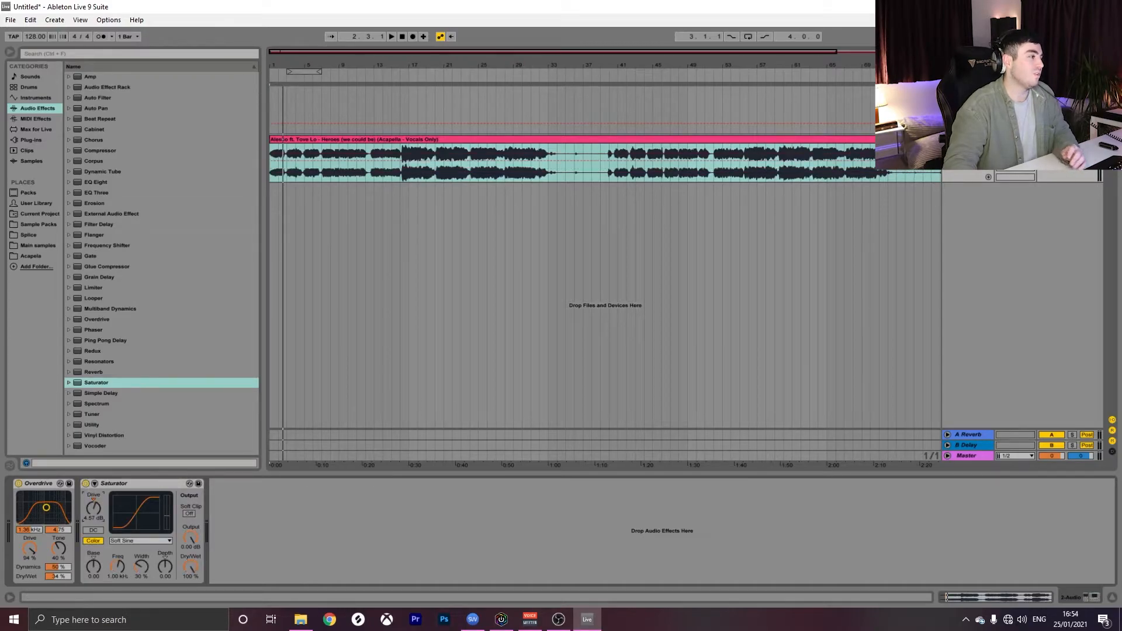
{"action": "left_click_drag", "start_coordinate": [97, 513], "coordinate": [97, 538]}
{"action": "key", "text": "space"}
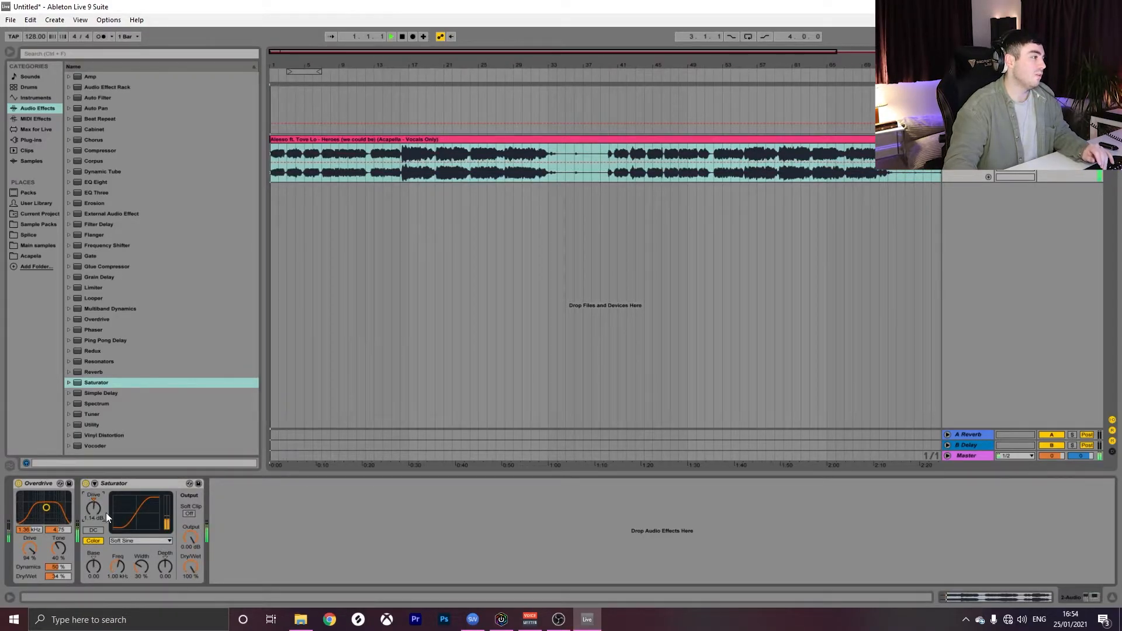
Bypass Overdrive and toggle the Saturator off and on to compare the dry and saturated vocal
{"action": "left_click", "coordinate": [18, 483]}
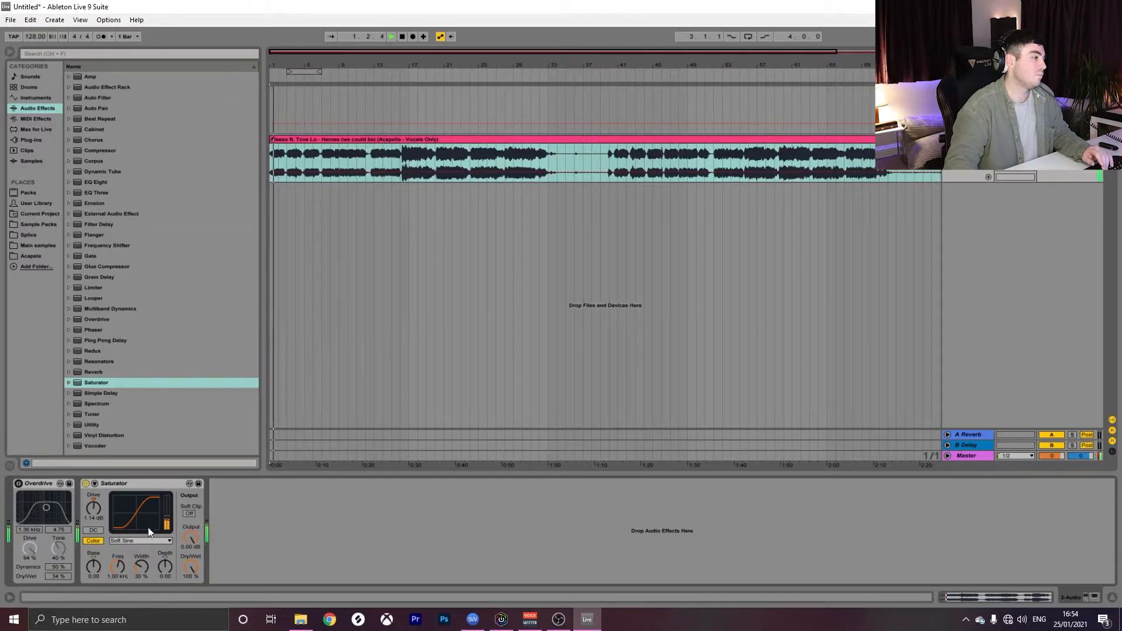
{"action": "left_click", "coordinate": [85, 483]}
{"action": "left_click", "coordinate": [85, 483]}
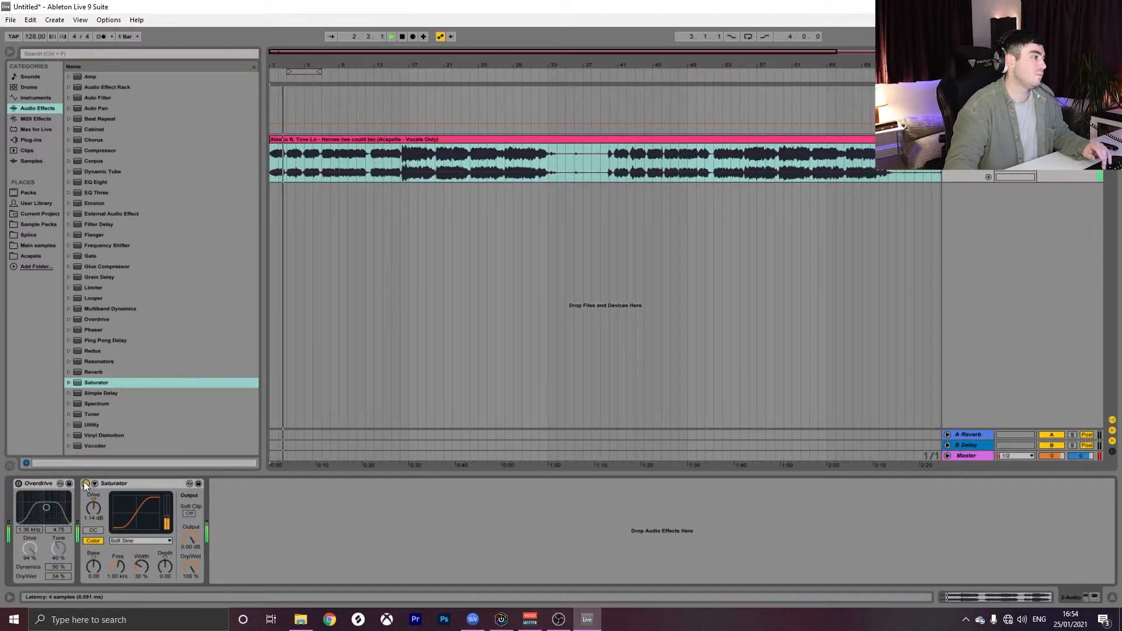
{"action": "left_click", "coordinate": [66, 489]}
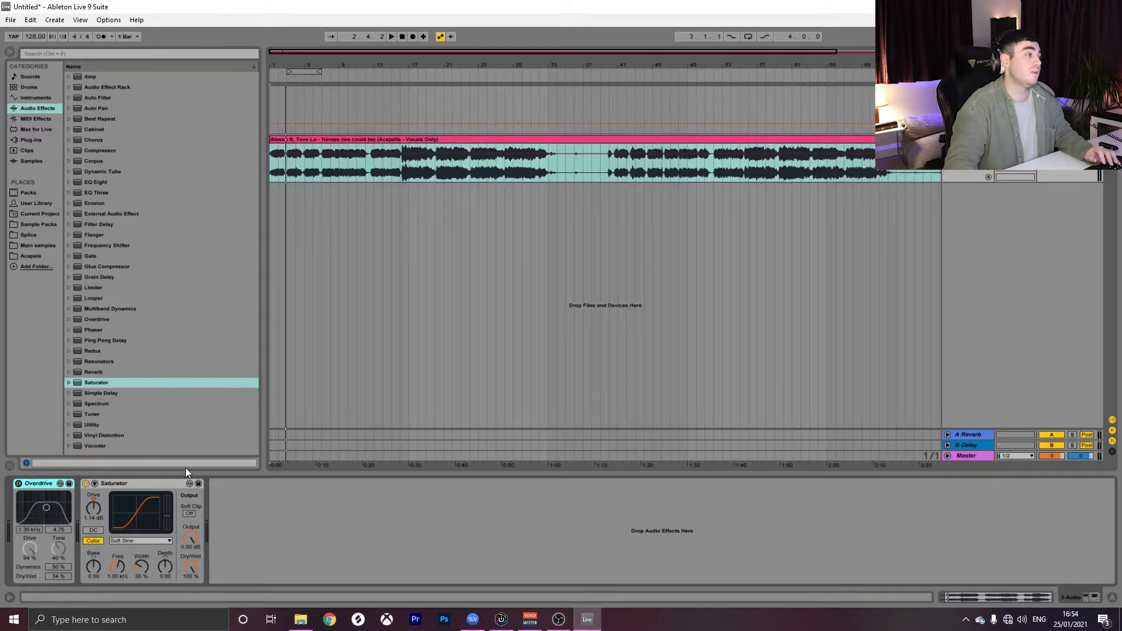
Set the vocal track's Saturator curve to Hard Curve
{"action": "left_click", "coordinate": [125, 485]}
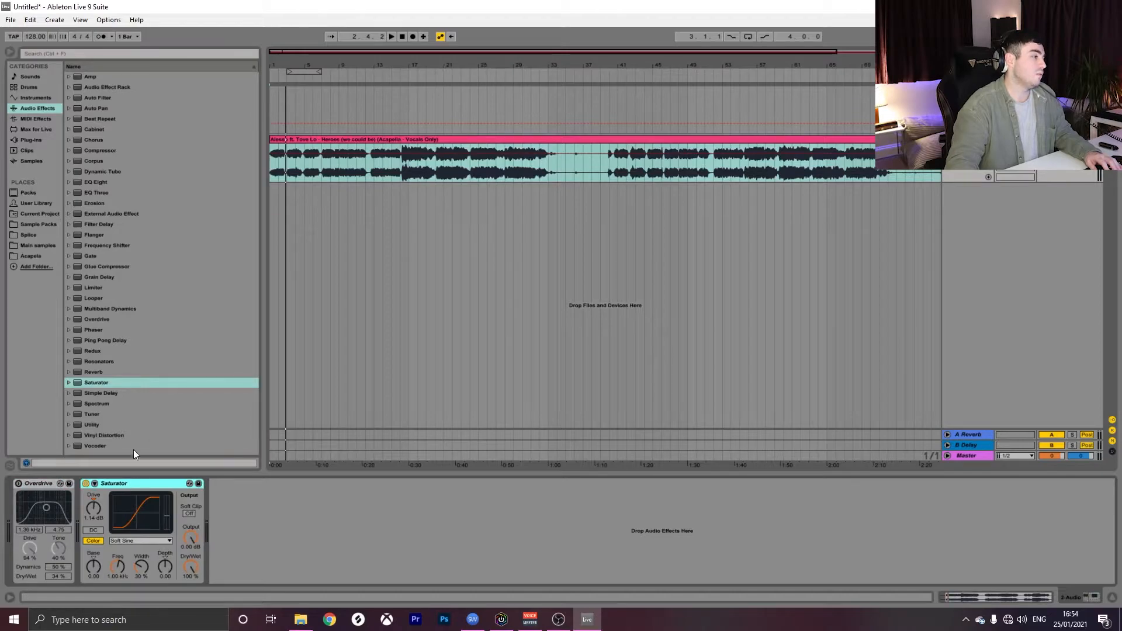
{"action": "left_click", "coordinate": [151, 540]}
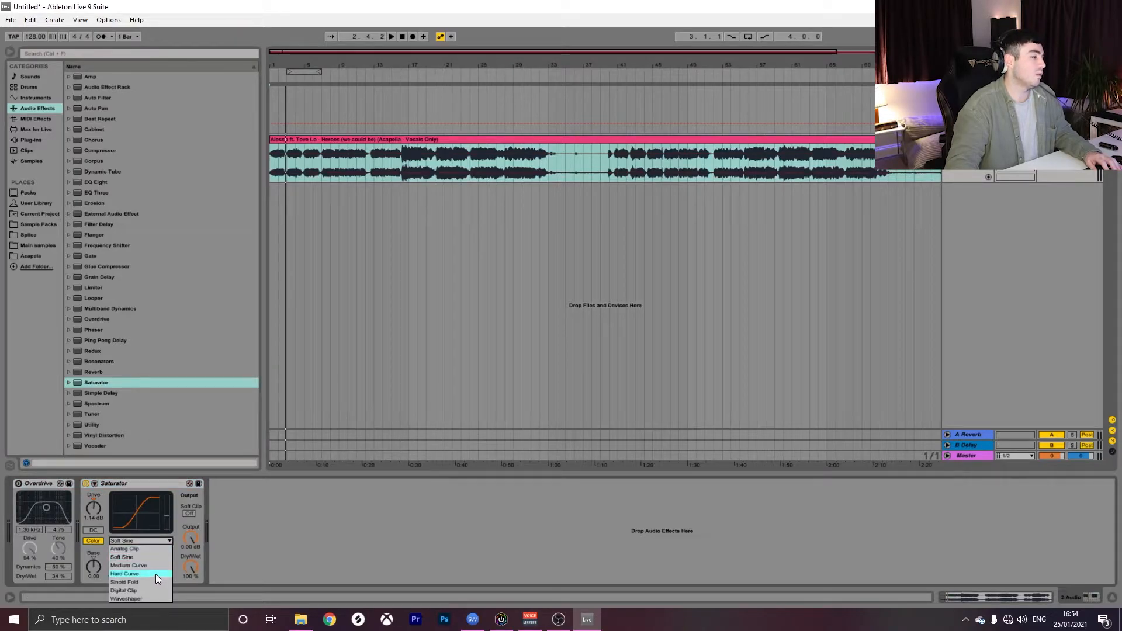
{"action": "left_click", "coordinate": [140, 574]}
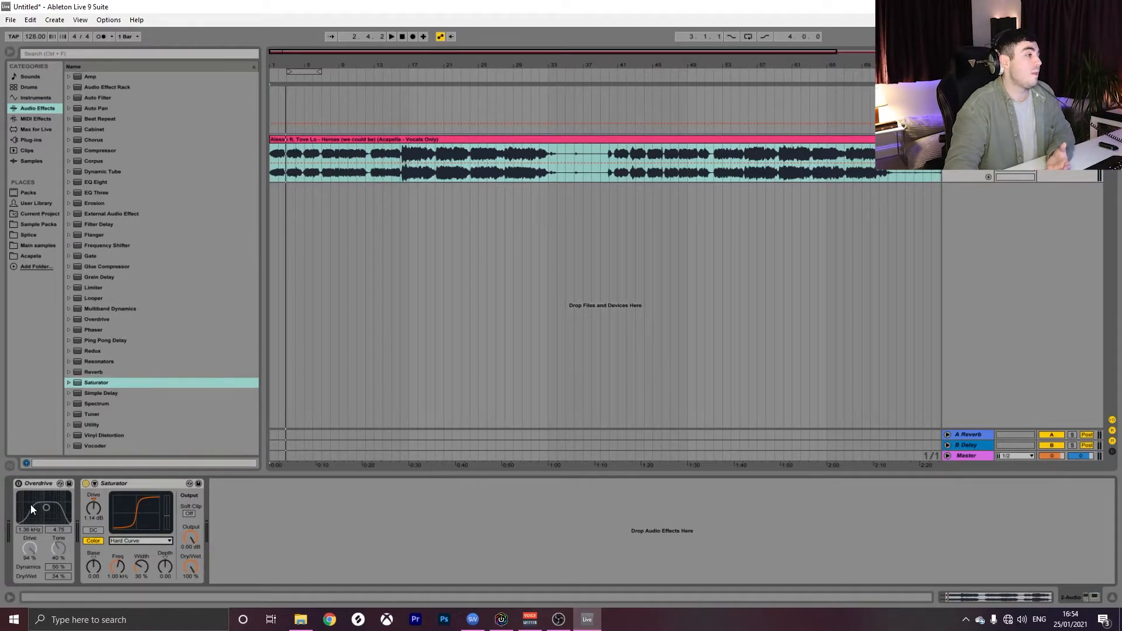
{"action": "left_click", "coordinate": [158, 485]}
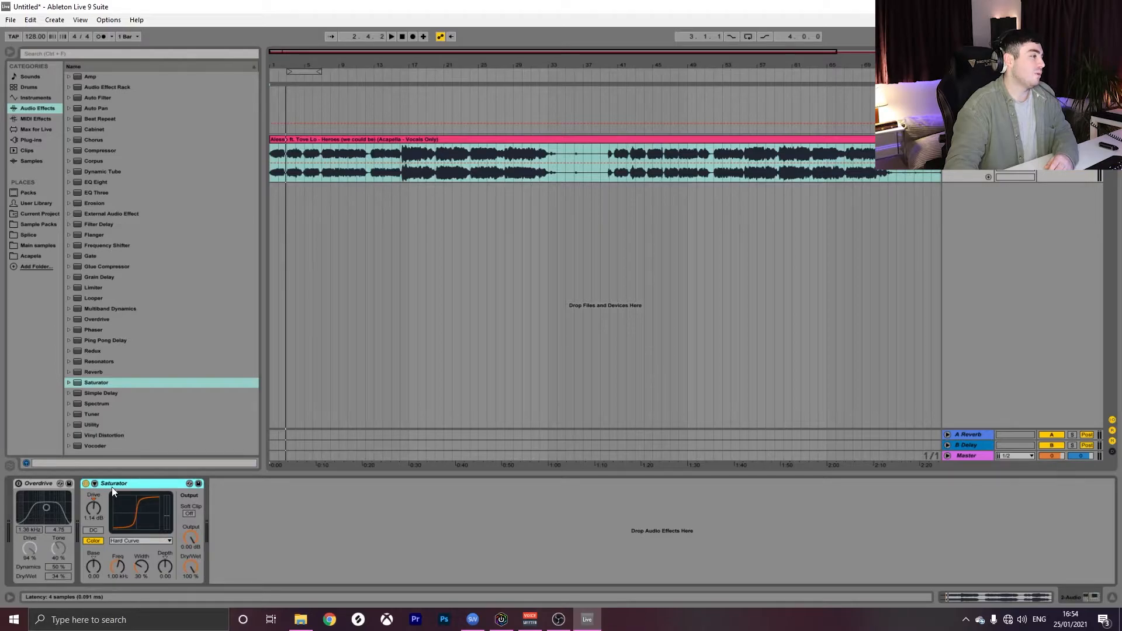
{"action": "left_click", "coordinate": [39, 491]}
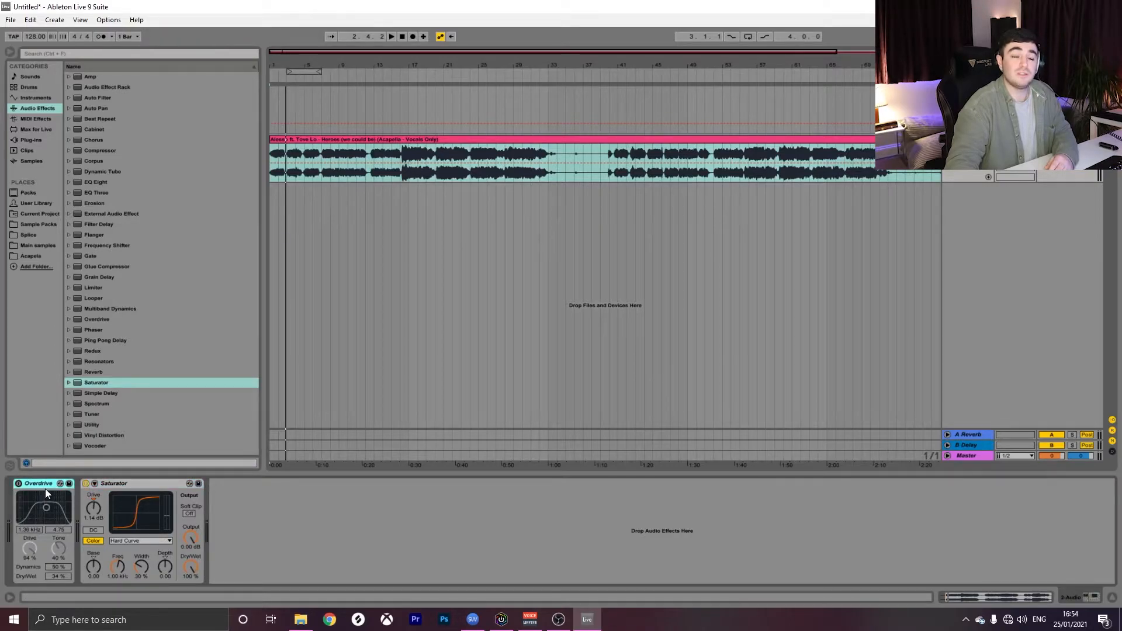
On the Serum track, add EQ Eight after the Saturator and a bypassed Overdrive between Serum and the Saturator
{"action": "left_click", "coordinate": [967, 93]}
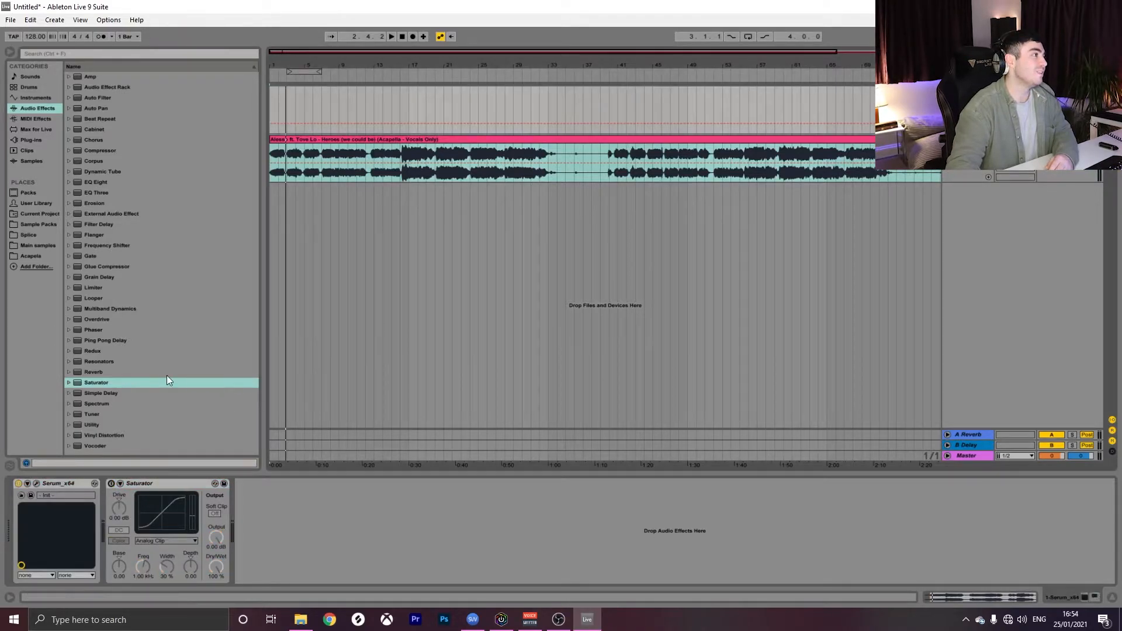
{"action": "left_click_drag", "start_coordinate": [102, 184], "coordinate": [304, 517]}
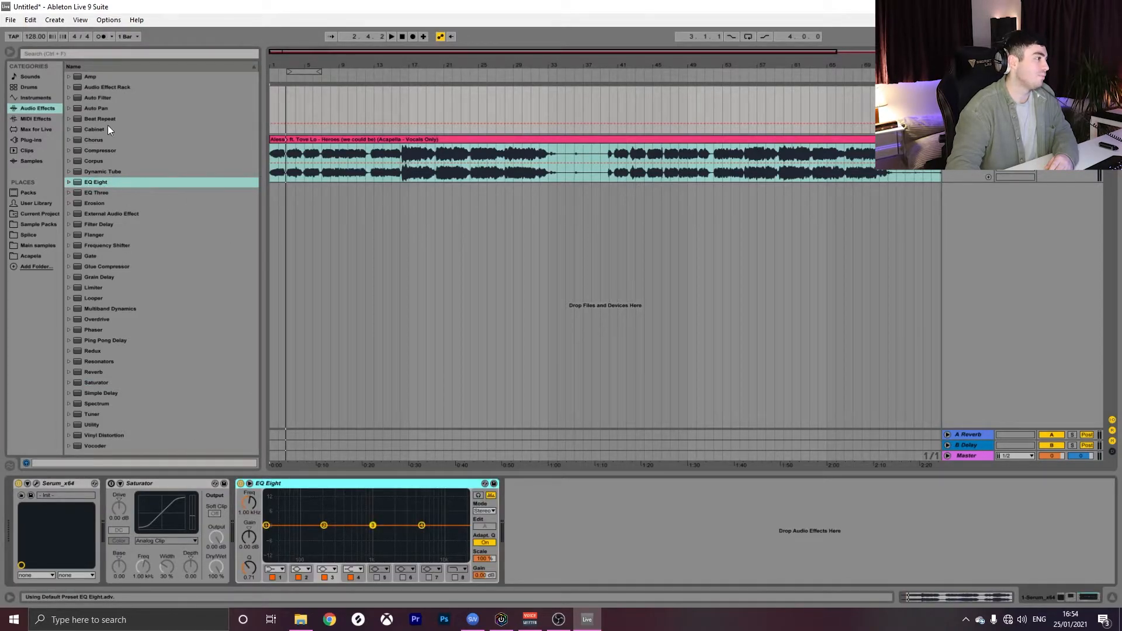
{"action": "left_click_drag", "start_coordinate": [97, 319], "coordinate": [111, 514]}
{"action": "left_click", "coordinate": [111, 483]}
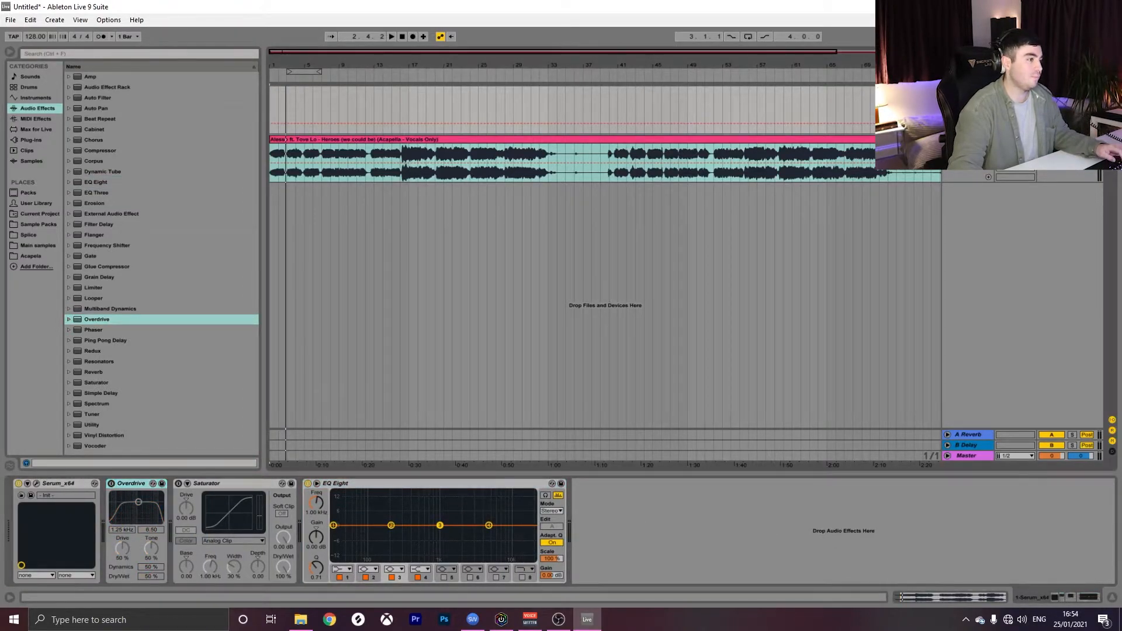
Play a low synth note in the C2 to D3 octave and show its spectrum in EQ Eight's expanded, enlarged display
{"action": "key", "text": "a"}
{"action": "key", "text": "z"}
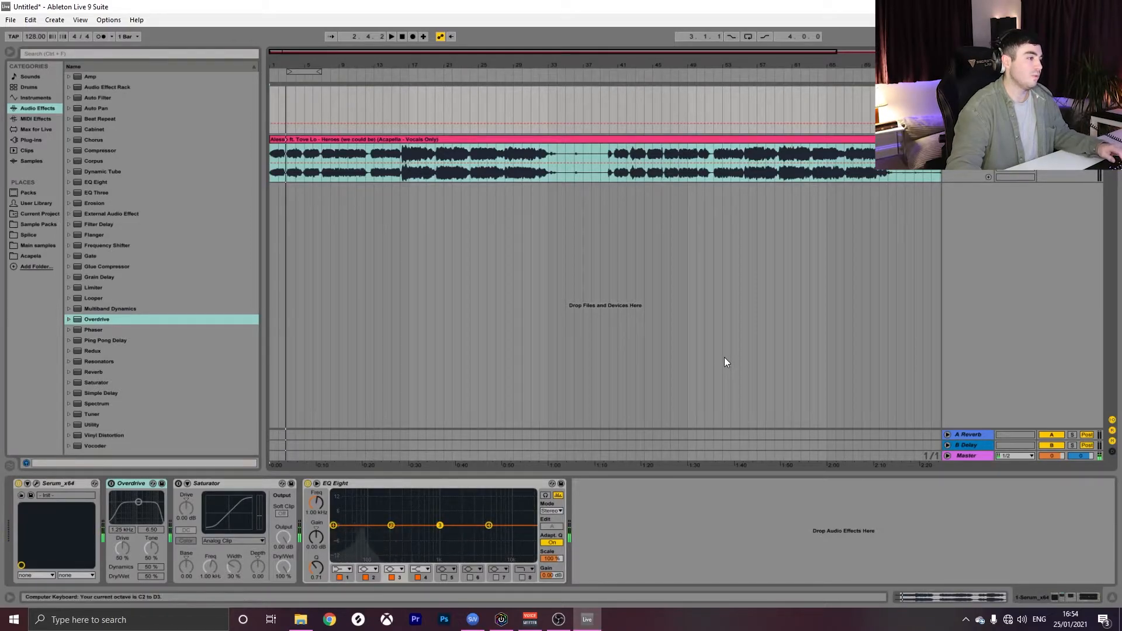
{"action": "key", "text": "a"}
{"action": "left_click", "coordinate": [316, 483]}
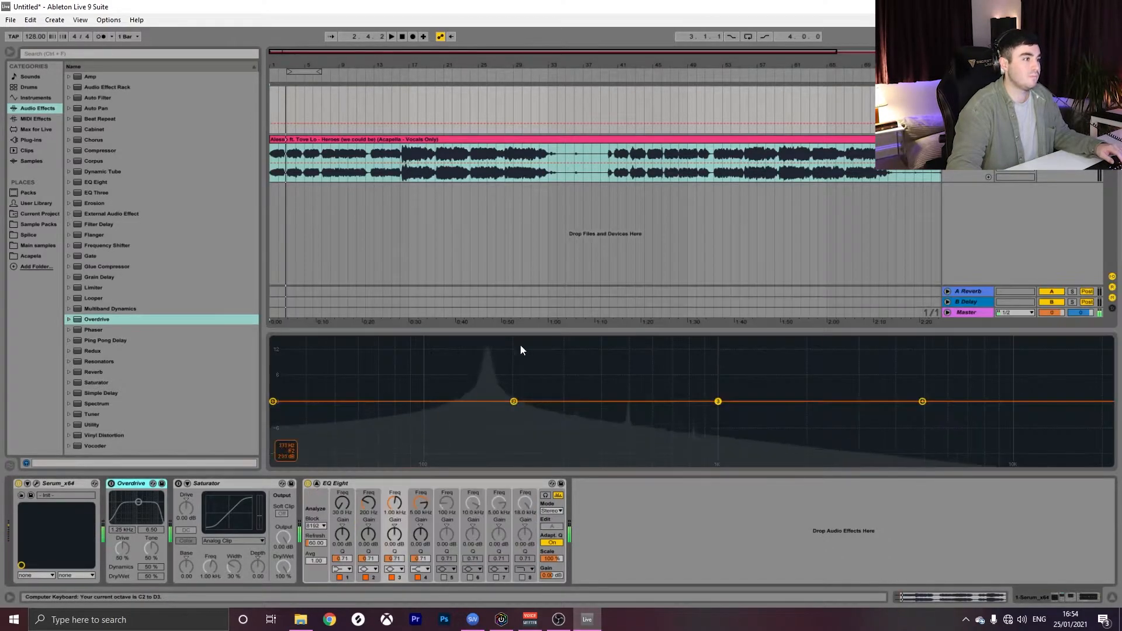
{"action": "left_click_drag", "start_coordinate": [572, 331], "coordinate": [565, 218]}
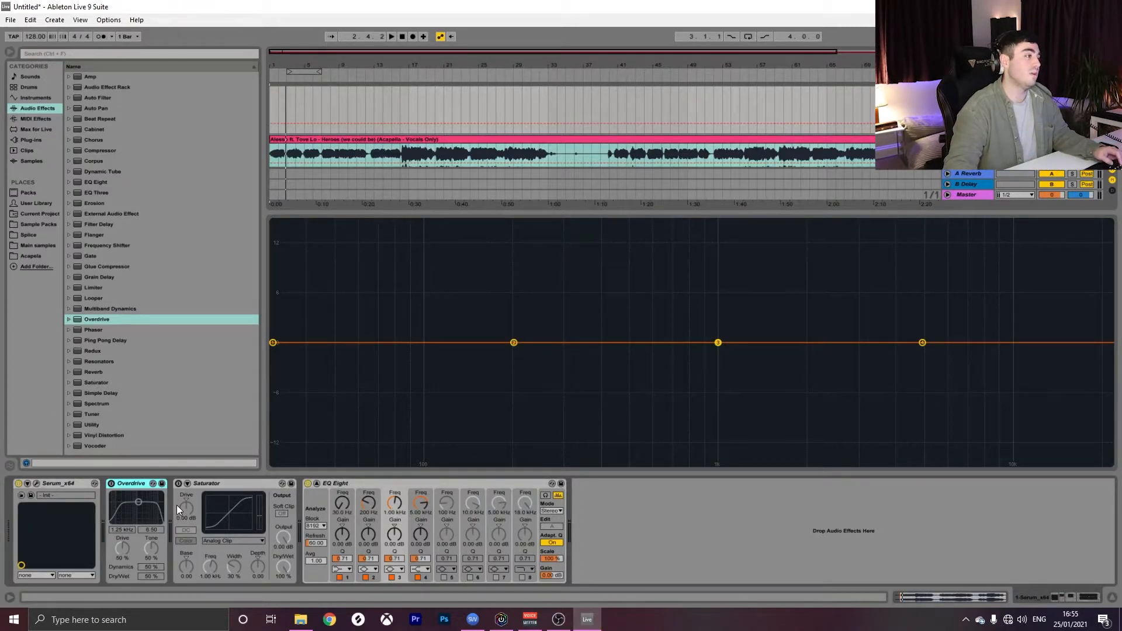
Enable the Serum track's Overdrive at 75% Dry/Wet and toggle it off and on to compare the harmonics in EQ Eight
{"action": "left_click", "coordinate": [110, 483]}
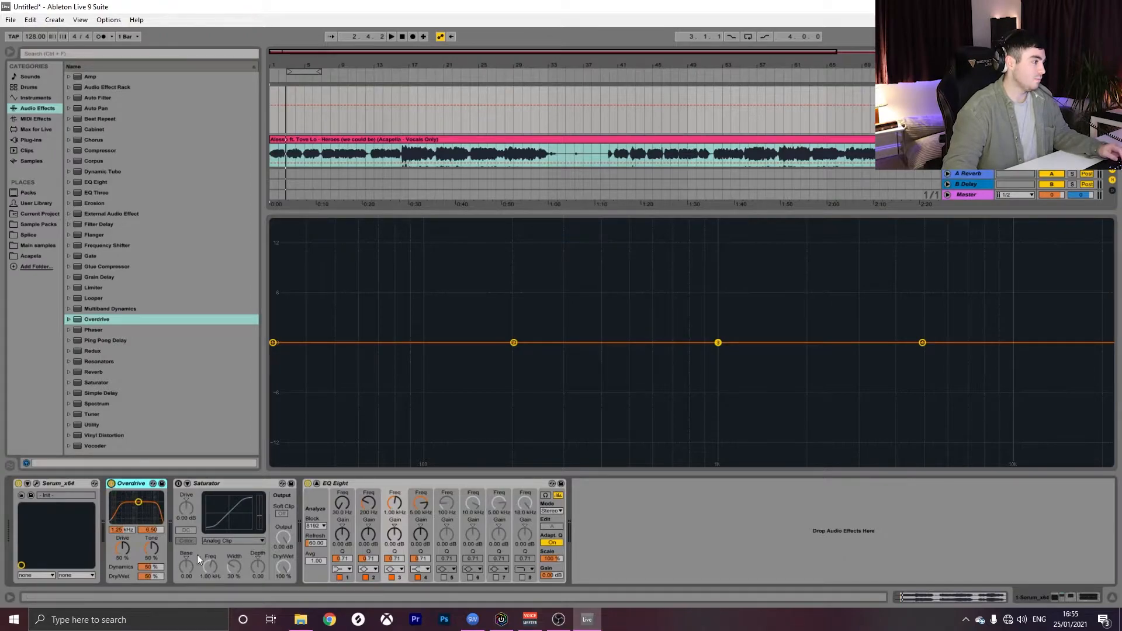
{"action": "left_click_drag", "start_coordinate": [152, 577], "coordinate": [152, 533]}
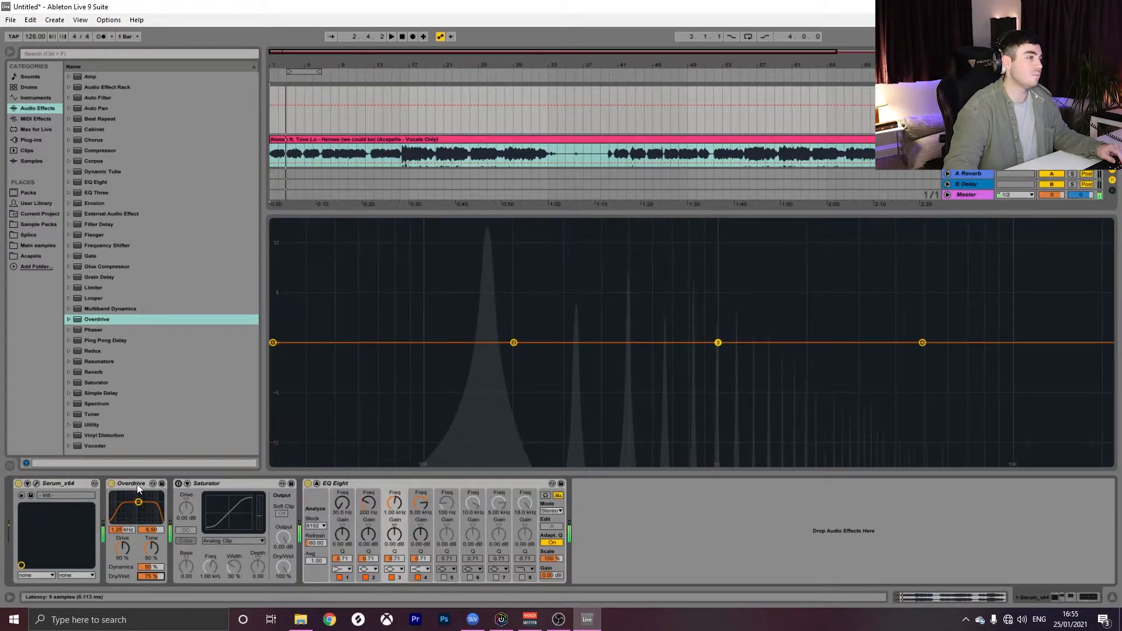
{"action": "left_click", "coordinate": [109, 484]}
{"action": "left_click", "coordinate": [109, 485]}
{"action": "left_click", "coordinate": [111, 485]}
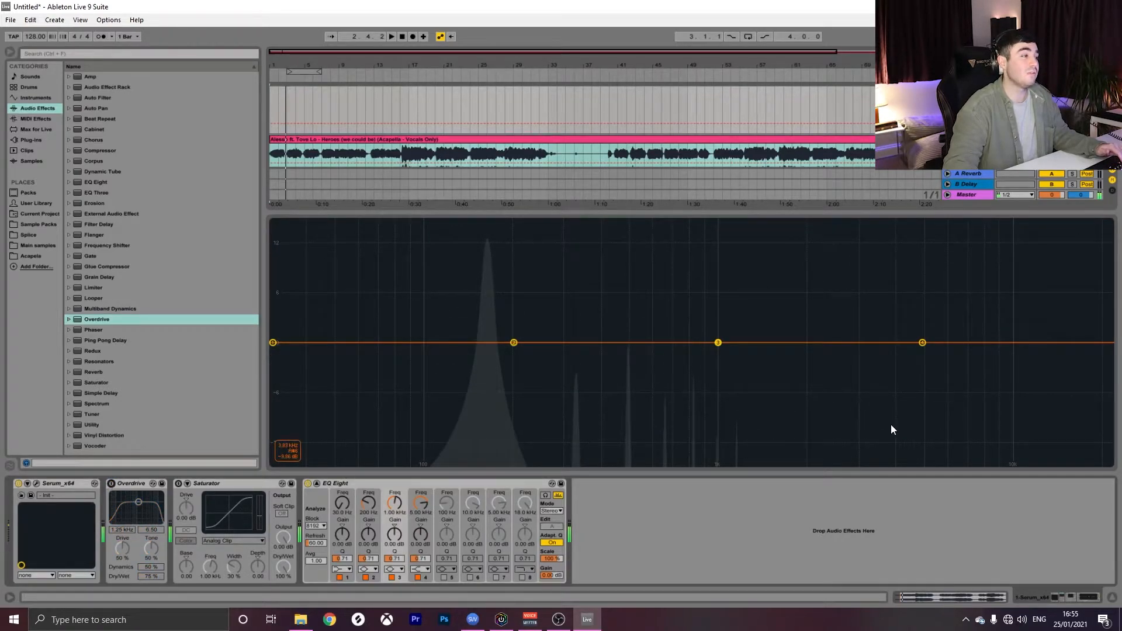
{"action": "left_click", "coordinate": [111, 485]}
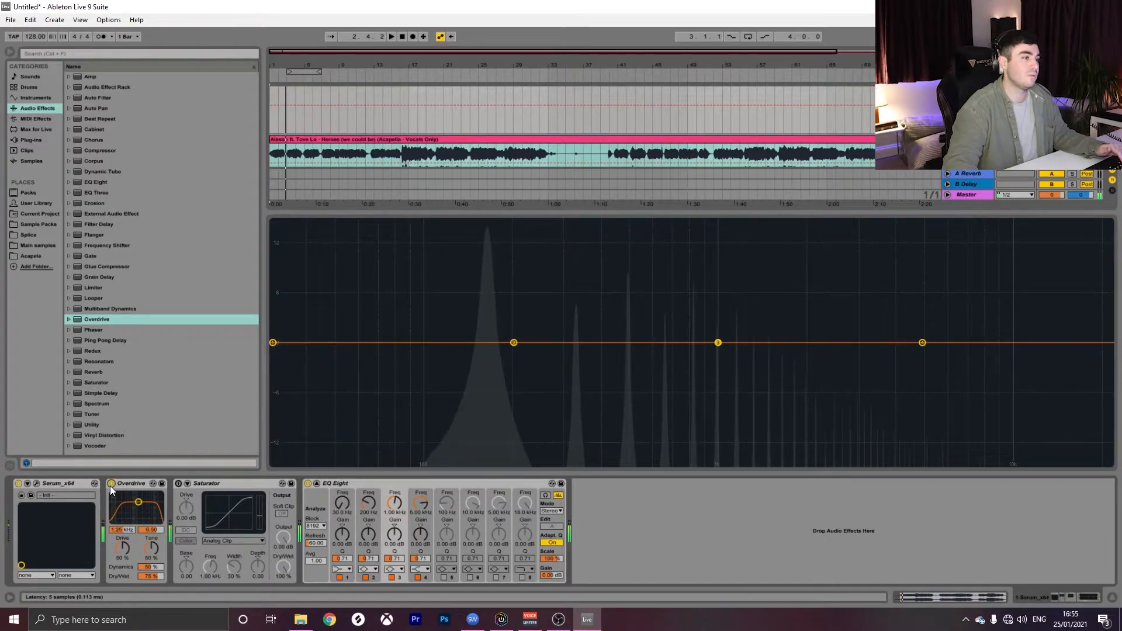
Raise Overdrive's Drive to hear stronger distortion, settle it at about 79%, and bypass the effect
{"action": "left_click_drag", "start_coordinate": [122, 548], "coordinate": [123, 514]}
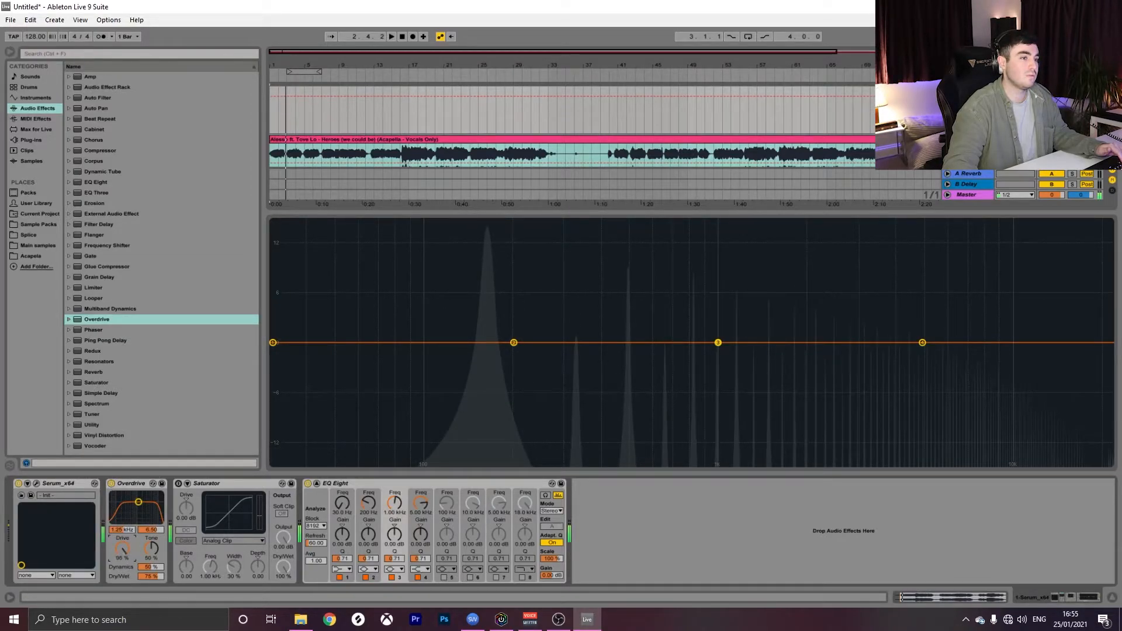
{"action": "mouse_move", "coordinate": [123, 548]}
{"action": "left_mouse_down"}
{"action": "mouse_move", "coordinate": [122, 570]}
{"action": "mouse_move", "coordinate": [123, 529]}
{"action": "left_mouse_up"}
{"action": "left_click", "coordinate": [109, 484]}
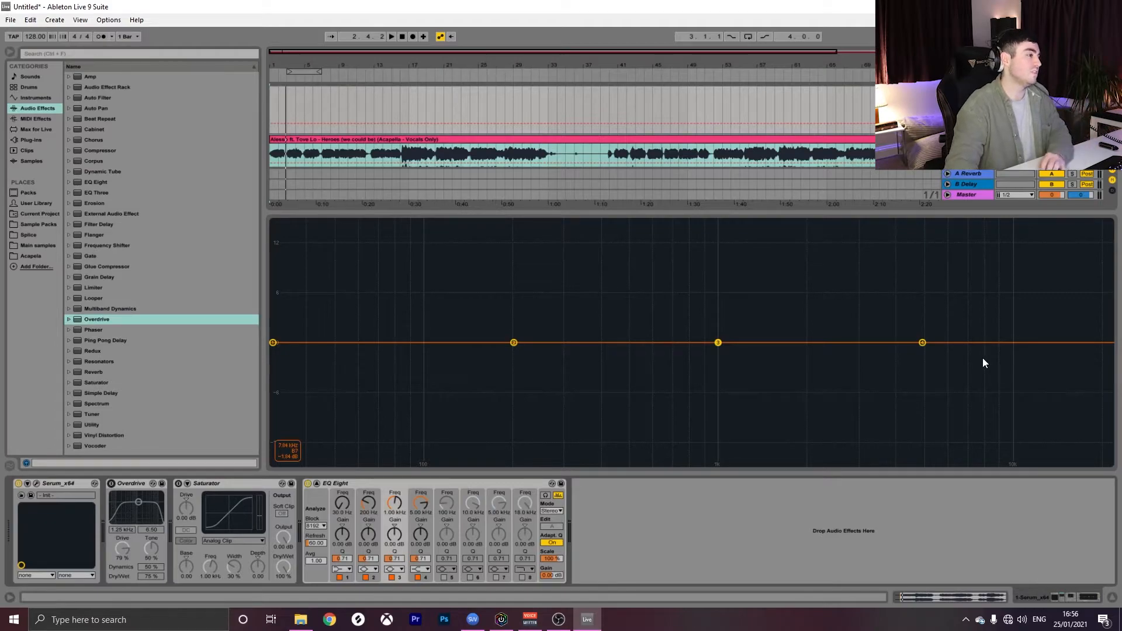
Enable the Serum track's Saturator with 27 dB of Drive and examine the added harmonics in EQ Eight
{"action": "left_click", "coordinate": [179, 484]}
{"action": "left_click_drag", "start_coordinate": [193, 518], "coordinate": [193, 479]}
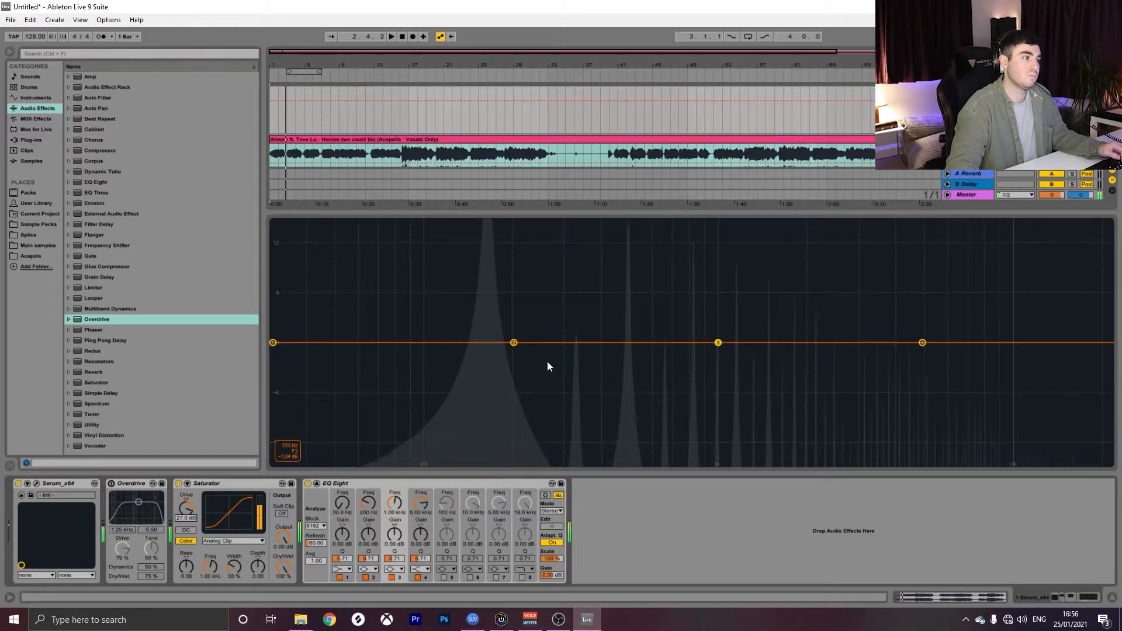
{"action": "left_click_drag", "start_coordinate": [514, 343], "coordinate": [490, 347]}
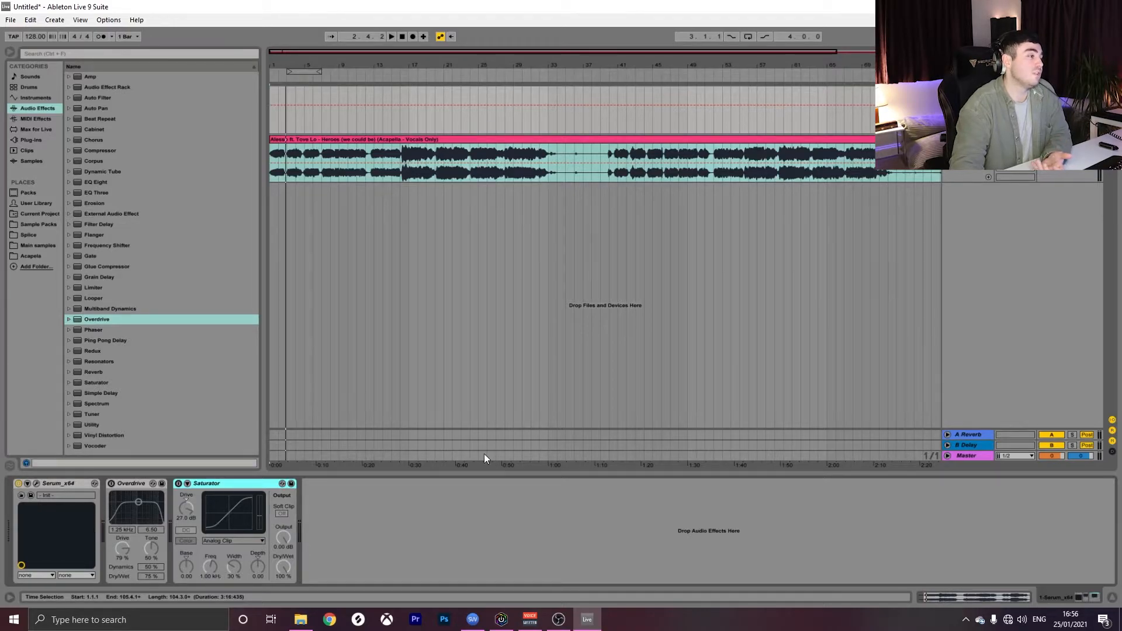
{"action": "left_click", "coordinate": [135, 483]}
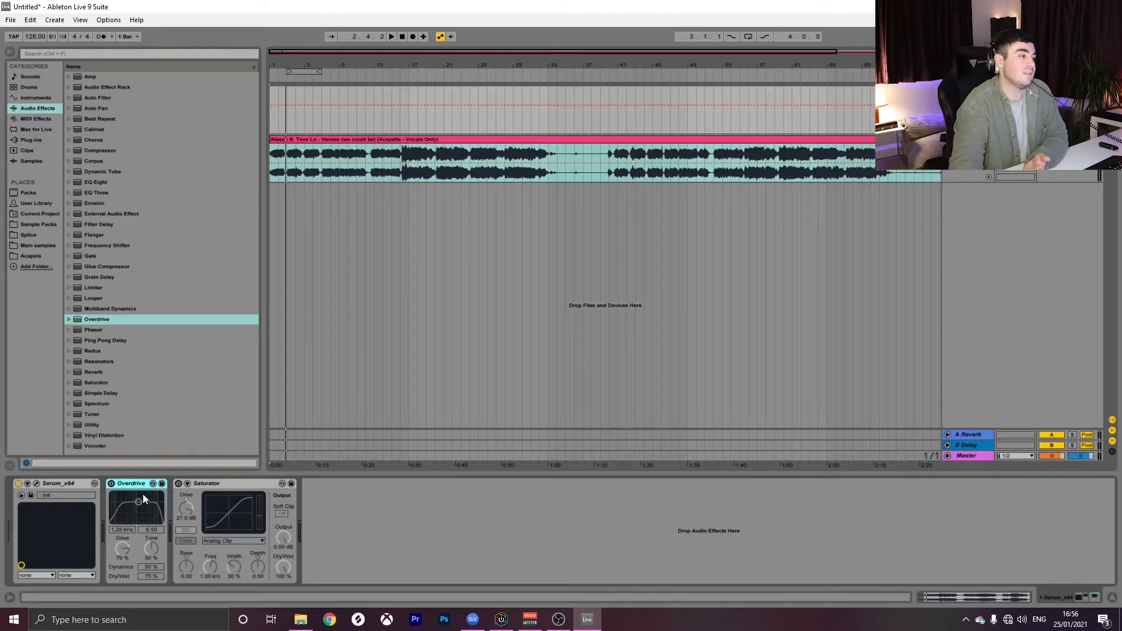
{"action": "left_click", "coordinate": [212, 485]}
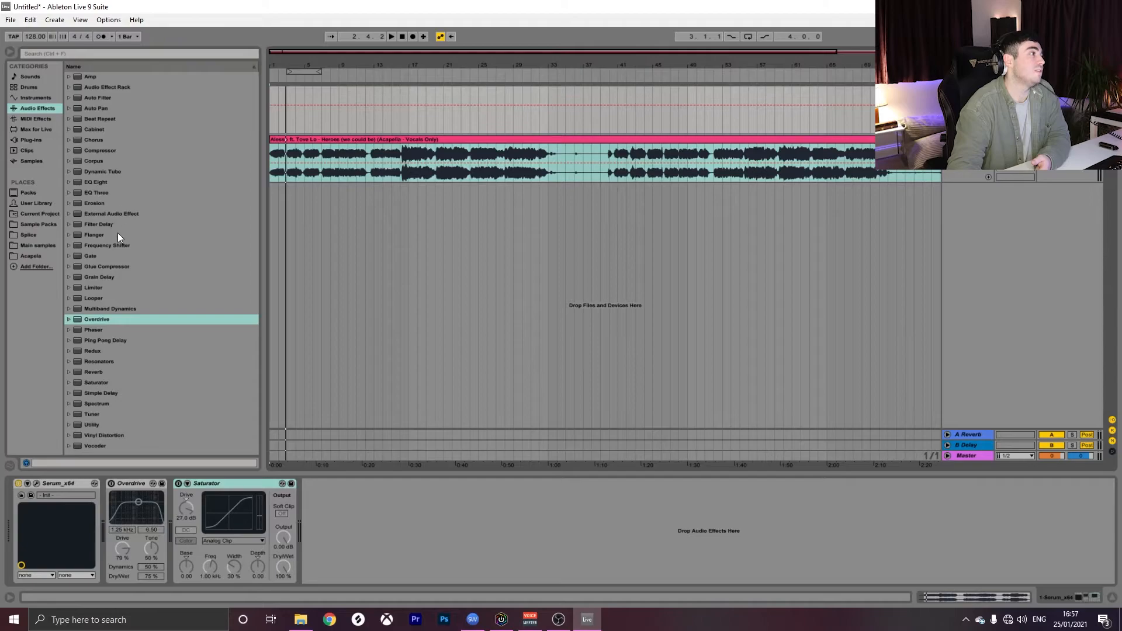
Add Sylenth1 on a new track and load the custom bank Savage Sounds - Progressive House Classics
{"action": "left_click", "coordinate": [46, 141]}
{"action": "left_click", "coordinate": [69, 97]}
{"action": "left_click_drag", "start_coordinate": [99, 118], "coordinate": [982, 198]}
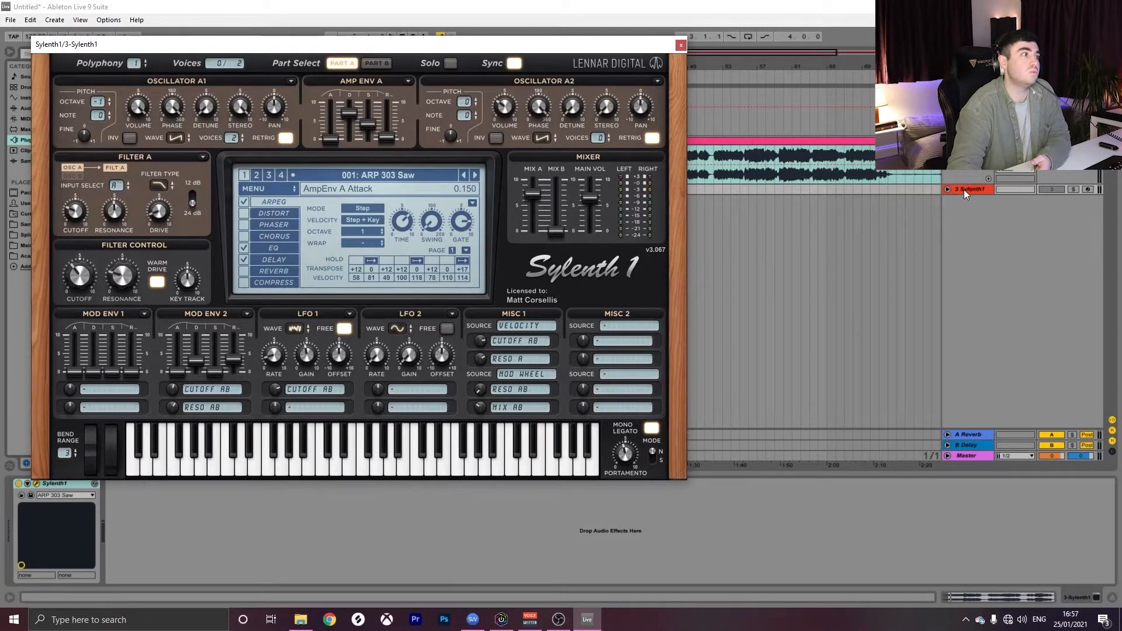
{"action": "left_click", "coordinate": [279, 189]}
{"action": "mouse_move", "coordinate": [284, 215]}
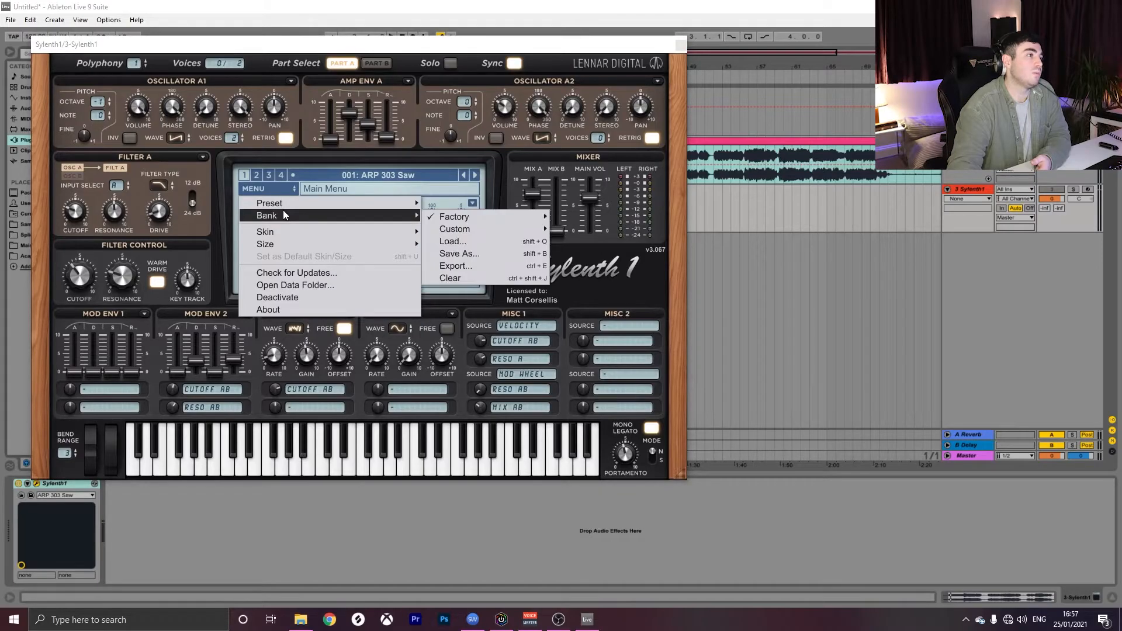
{"action": "mouse_move", "coordinate": [467, 228]}
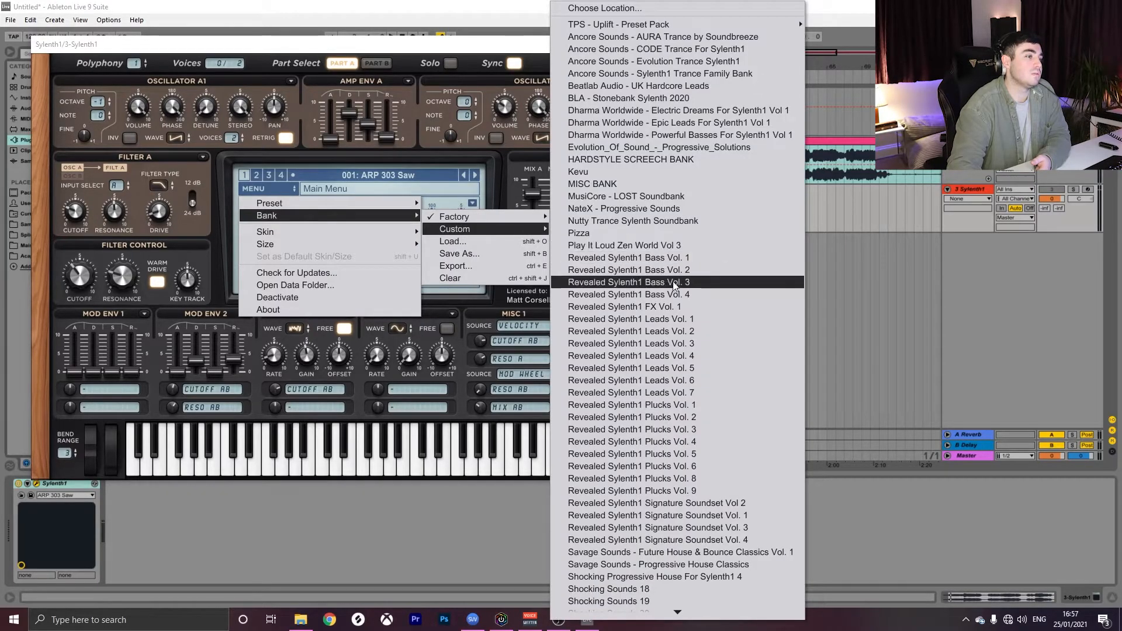
{"action": "left_click", "coordinate": [718, 566]}
Arm and solo the Sylenth1 track, play the lead preset, and close the synth window
{"action": "left_click", "coordinate": [1088, 189]}
{"action": "left_click", "coordinate": [1073, 190]}
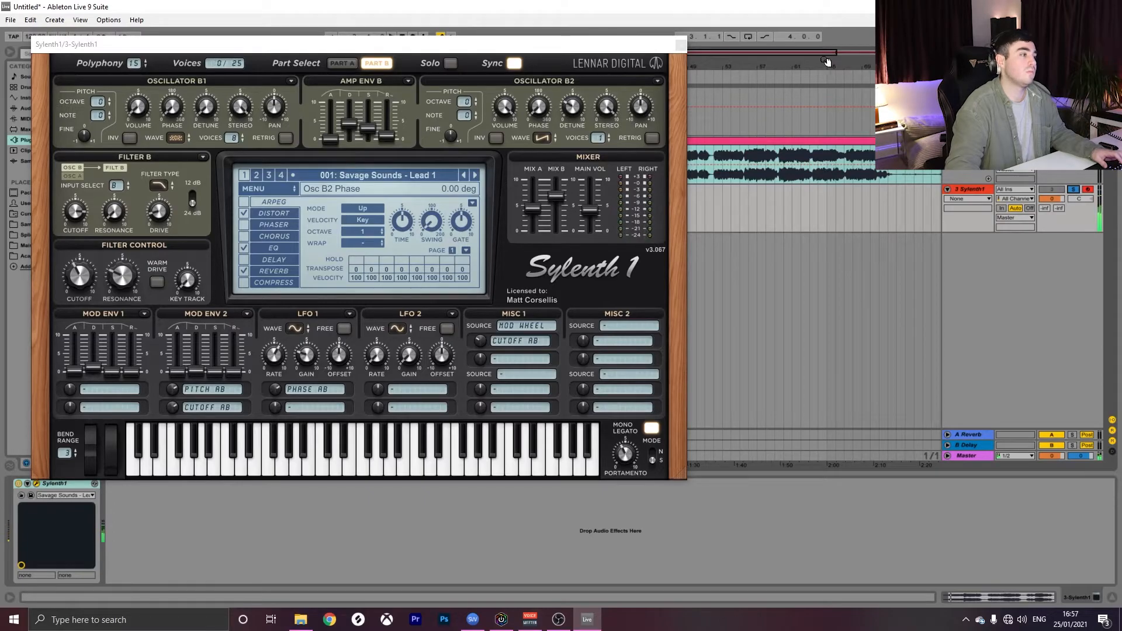
{"action": "left_click", "coordinate": [681, 45]}
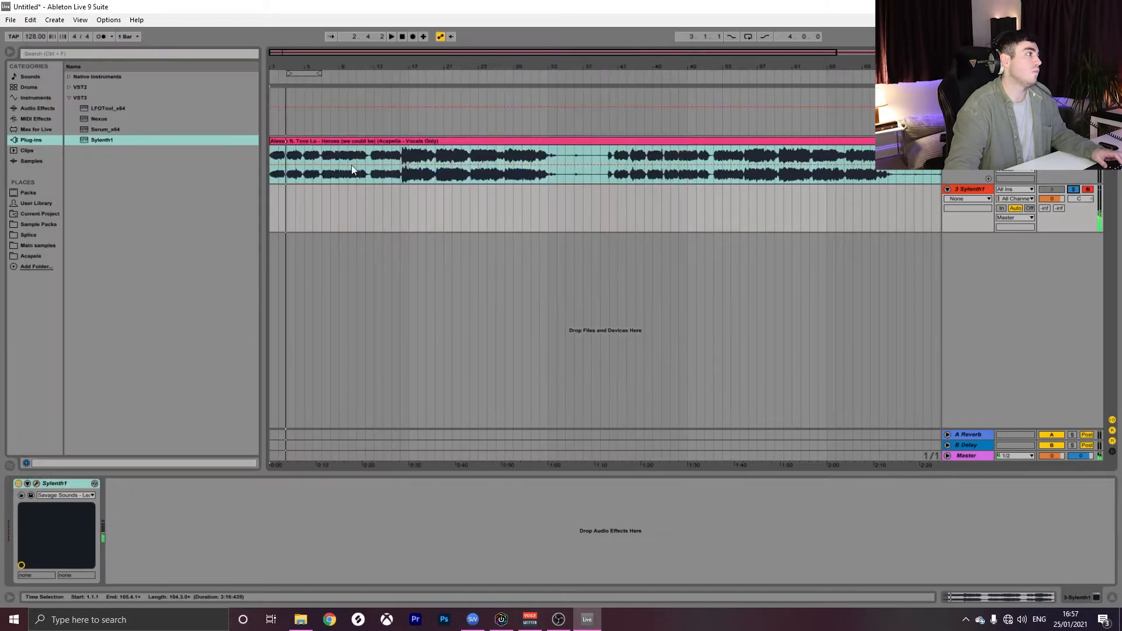
Add Overdrive after Sylenth1 and set its Dry/Wet to about 46%
{"action": "left_click", "coordinate": [35, 109]}
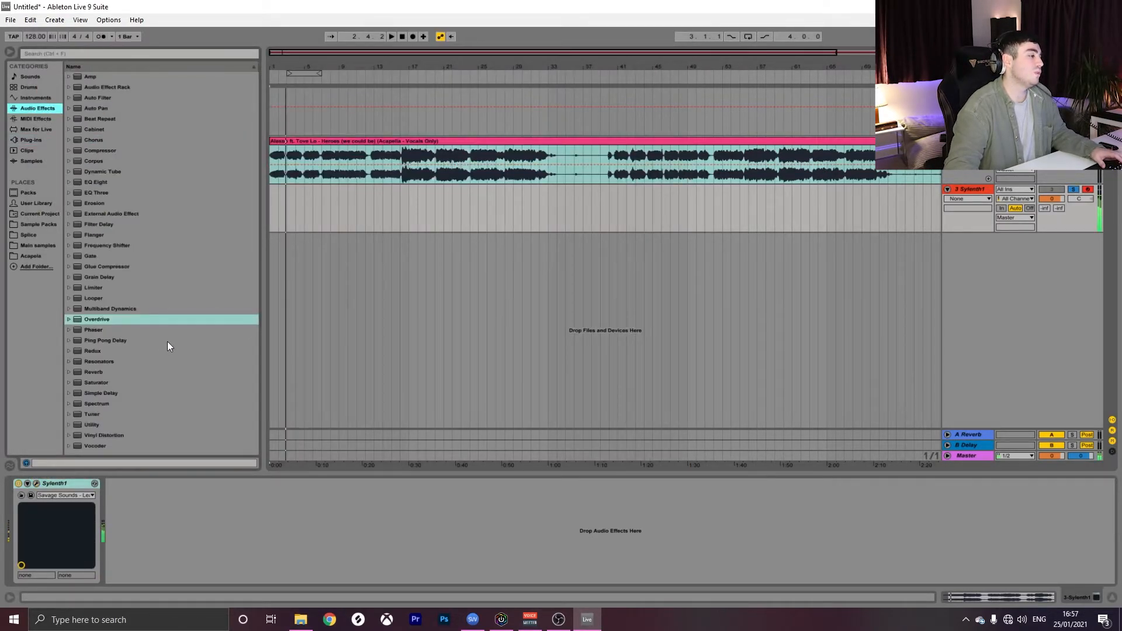
{"action": "double_click", "coordinate": [107, 320]}
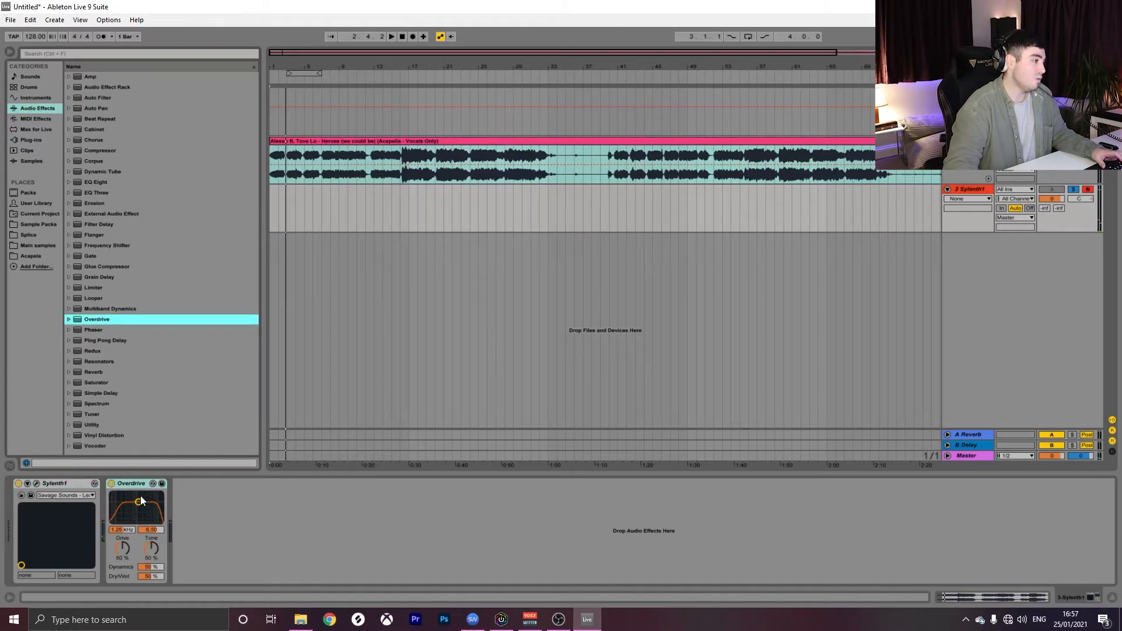
{"action": "mouse_move", "coordinate": [154, 575]}
{"action": "left_mouse_down"}
{"action": "mouse_move", "coordinate": [155, 586]}
{"action": "mouse_move", "coordinate": [155, 575]}
{"action": "left_mouse_up"}
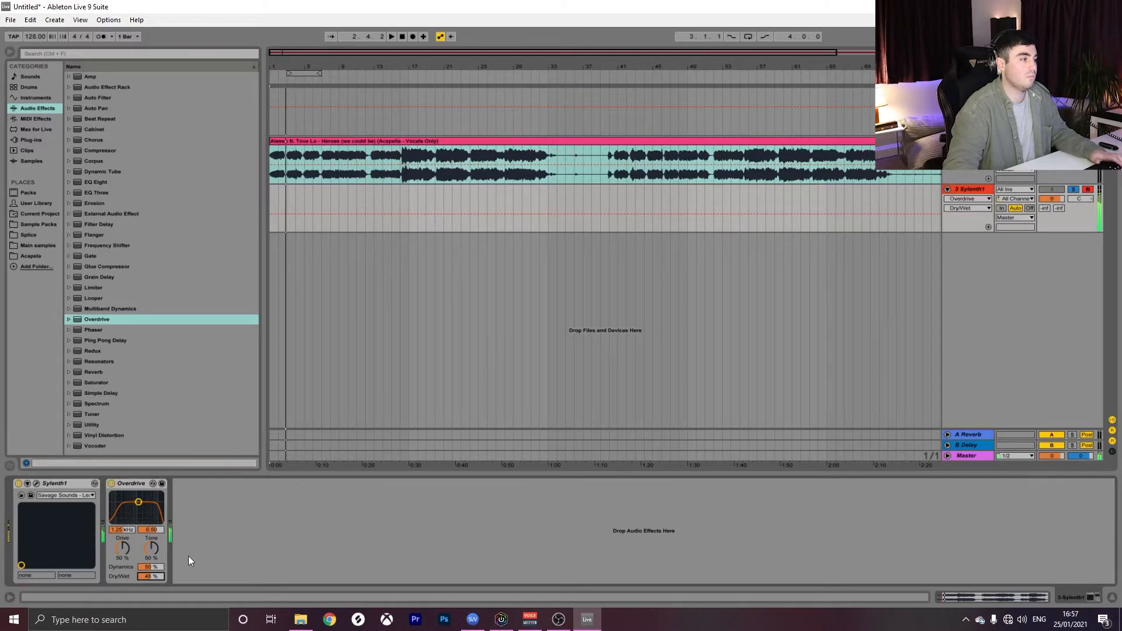
{"action": "mouse_move", "coordinate": [152, 575]}
{"action": "left_mouse_down"}
{"action": "mouse_move", "coordinate": [152, 586]}
{"action": "mouse_move", "coordinate": [150, 575]}
{"action": "left_mouse_up"}
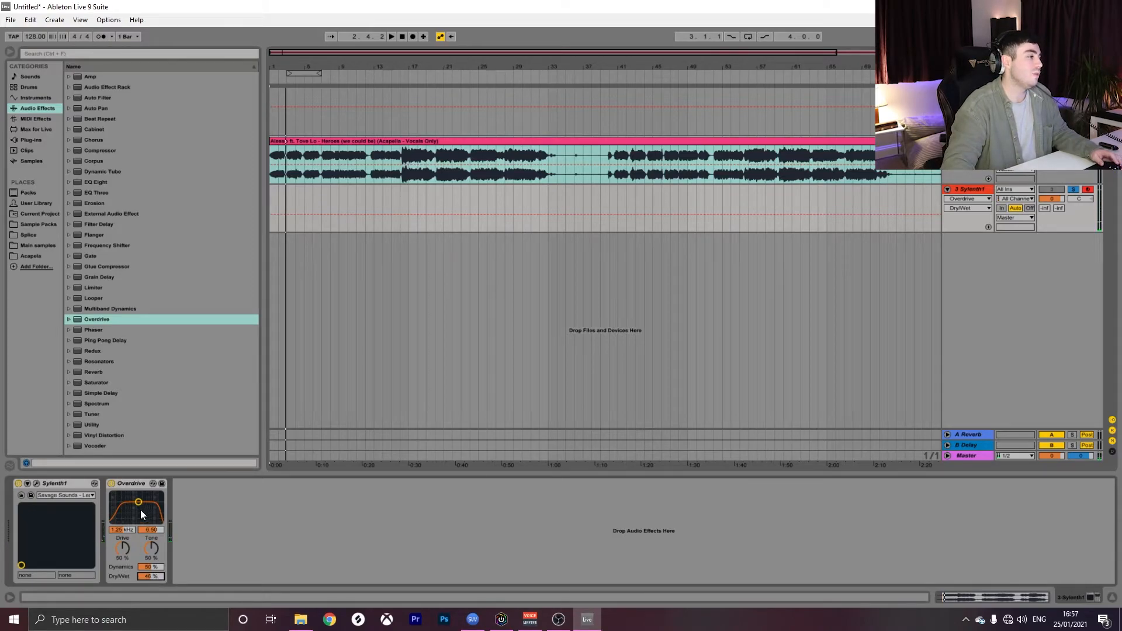
Toggle Overdrive off and on against the dry lead, raise its Drive to about 98%, and bypass it
{"action": "left_click", "coordinate": [110, 483]}
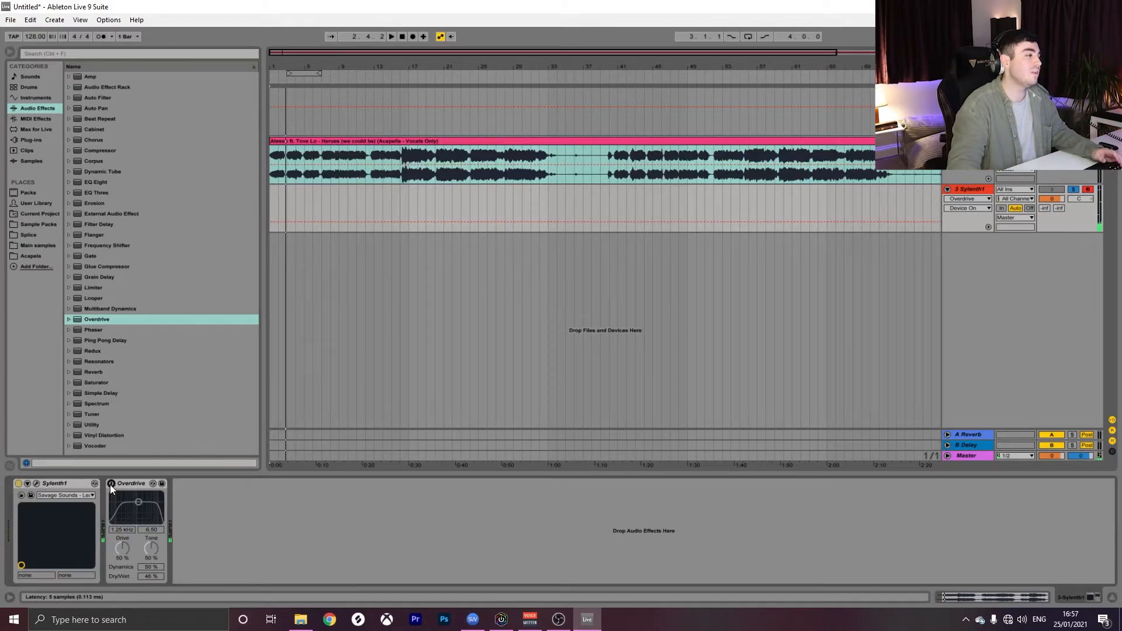
{"action": "left_click", "coordinate": [111, 484]}
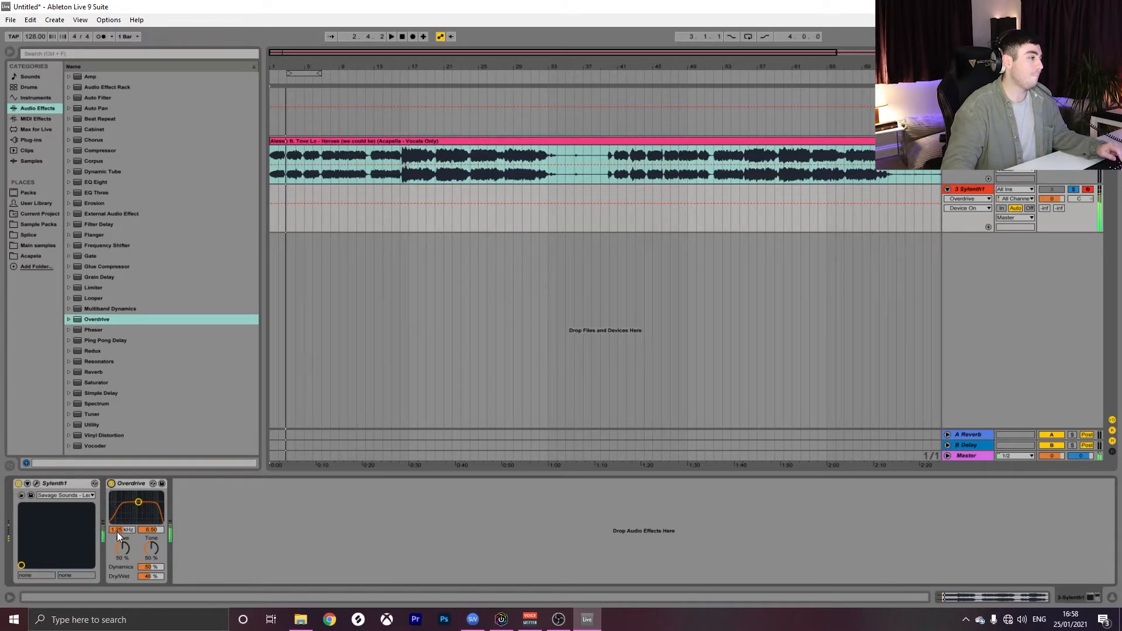
{"action": "left_click_drag", "start_coordinate": [121, 540], "coordinate": [121, 505]}
{"action": "left_click", "coordinate": [111, 483]}
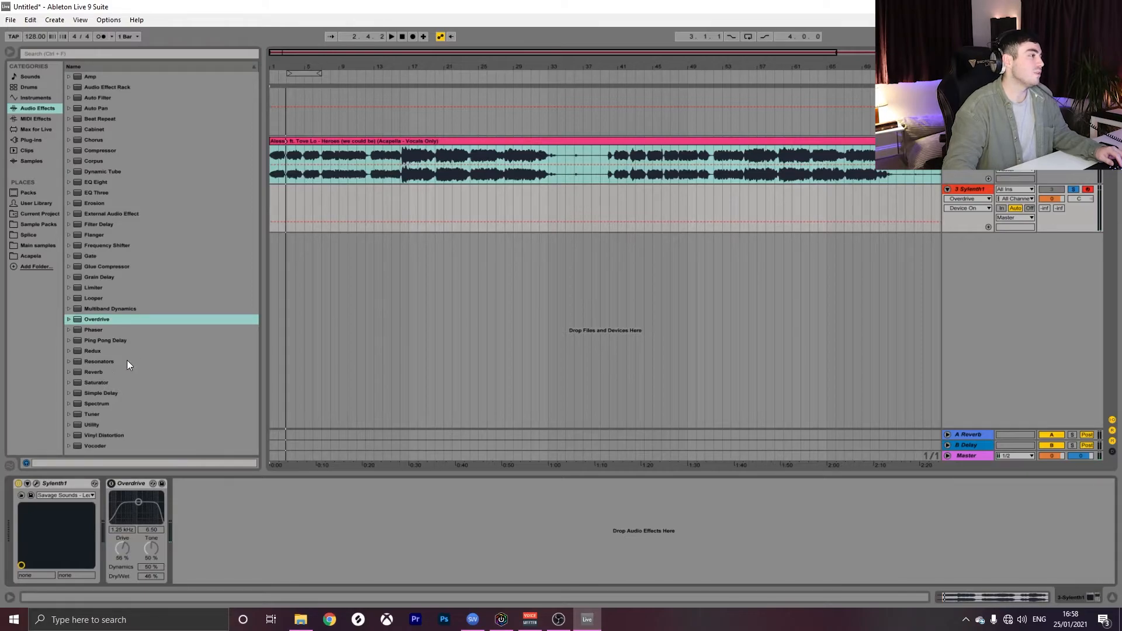
Add a Saturator after Overdrive on the Sylenth1 track and gradually raise its Drive to 9 dB
{"action": "left_click", "coordinate": [101, 382]}
{"action": "double_click", "coordinate": [104, 383]}
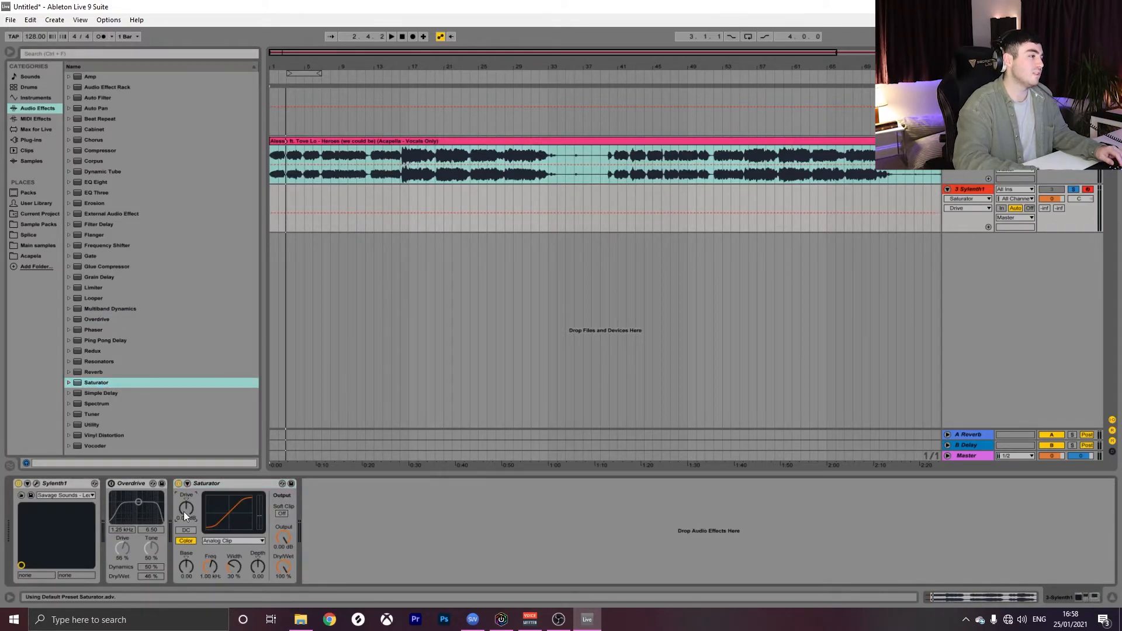
{"action": "scroll", "coordinate": [183, 511], "scroll_direction": "up", "scroll_amount": 2}
{"action": "left_click_drag", "start_coordinate": [184, 511], "coordinate": [184, 513]}
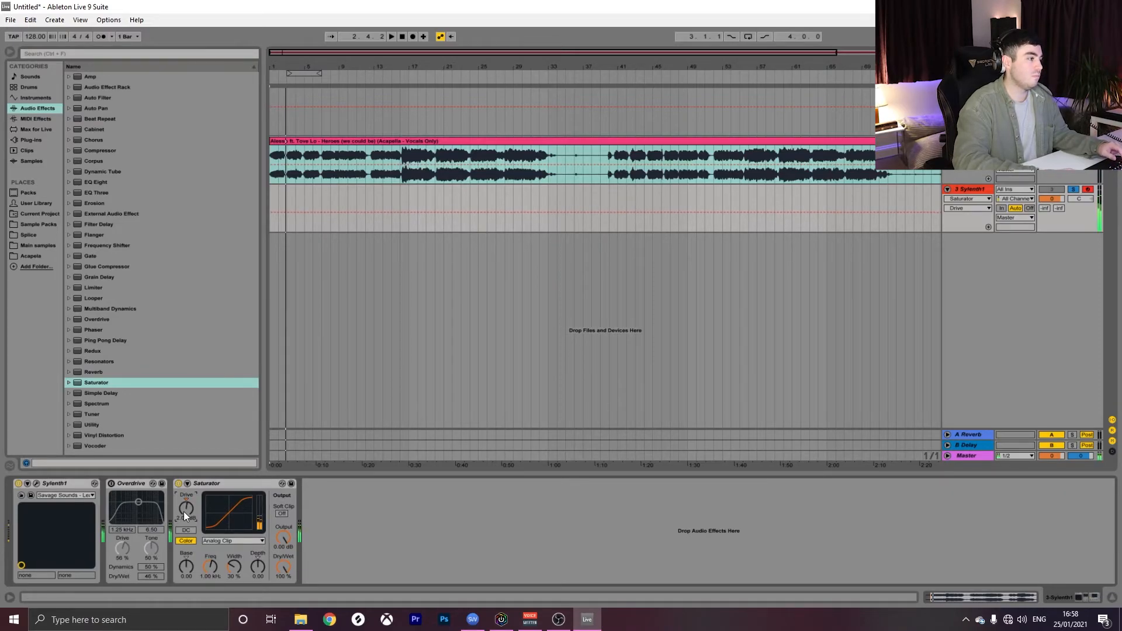
{"action": "scroll", "coordinate": [183, 511], "scroll_direction": "up", "scroll_amount": 5}
{"action": "scroll", "coordinate": [184, 510], "scroll_direction": "up", "scroll_amount": 2}
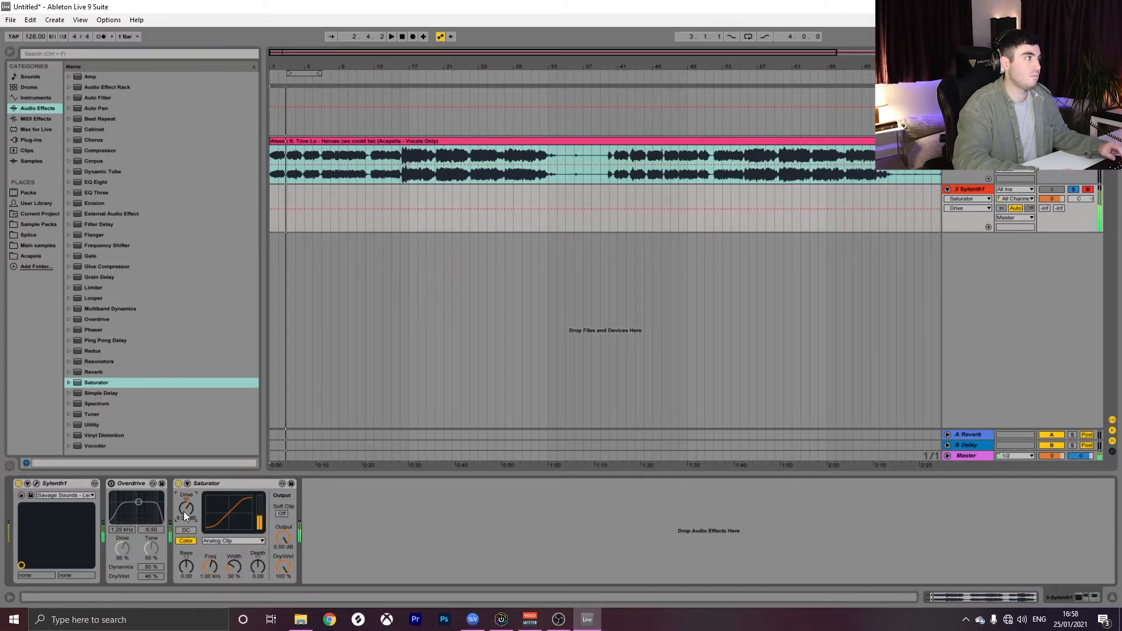
{"action": "scroll", "coordinate": [183, 511], "scroll_direction": "up", "scroll_amount": 1}
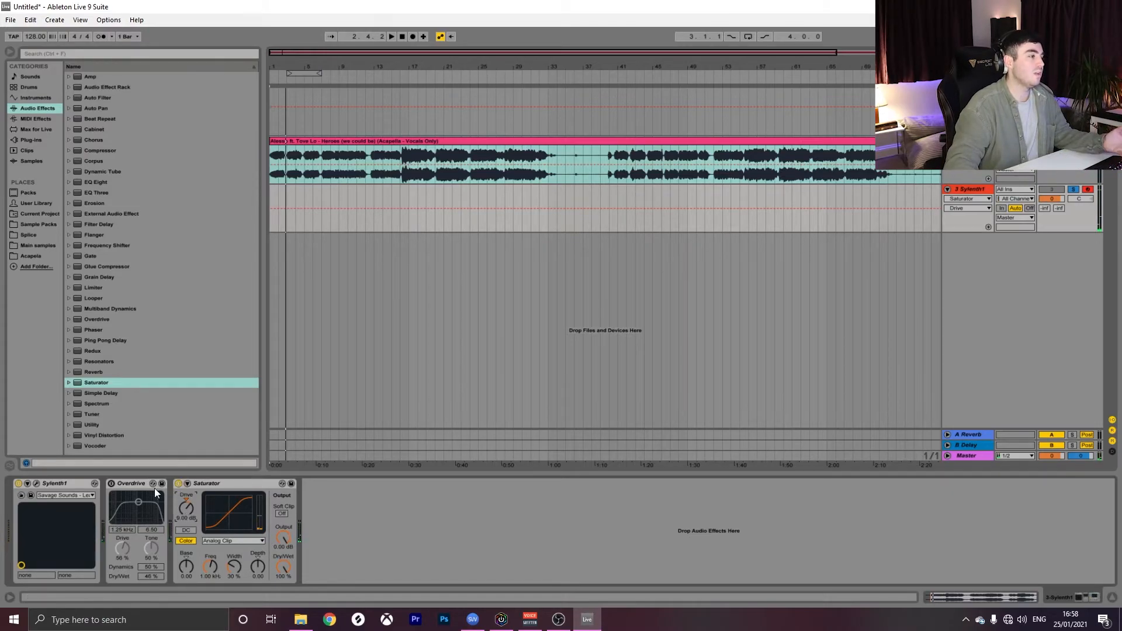
Switch the lead from the Saturator to Overdrive and back to compare the two distortions
{"action": "left_click", "coordinate": [177, 483]}
{"action": "left_click", "coordinate": [111, 483]}
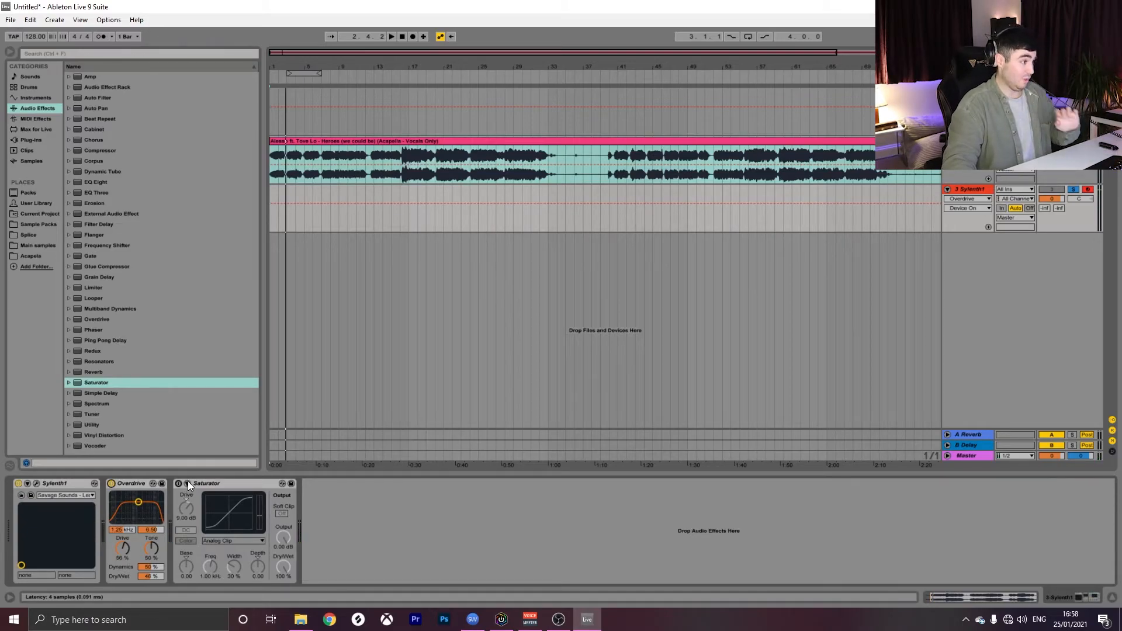
{"action": "left_click", "coordinate": [178, 483]}
{"action": "left_click", "coordinate": [111, 483]}
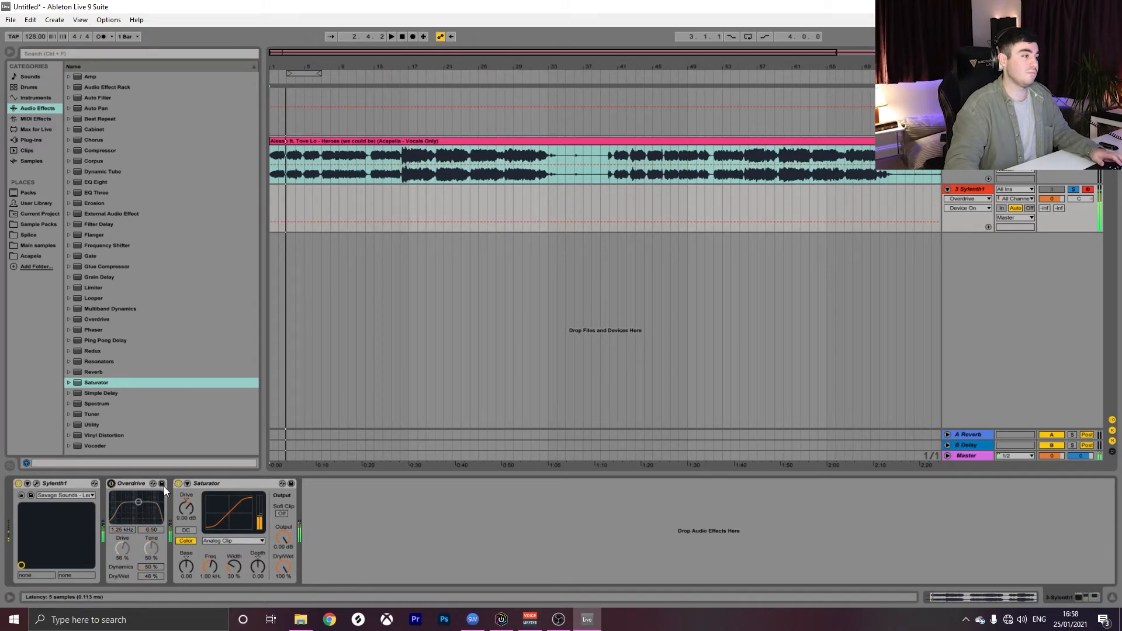
Audition the Saturator's Digital Clip, Hard Curve, Medium Curve and Analog Clip types on the lead, and set it to Soft Sine
{"action": "left_click", "coordinate": [239, 542]}
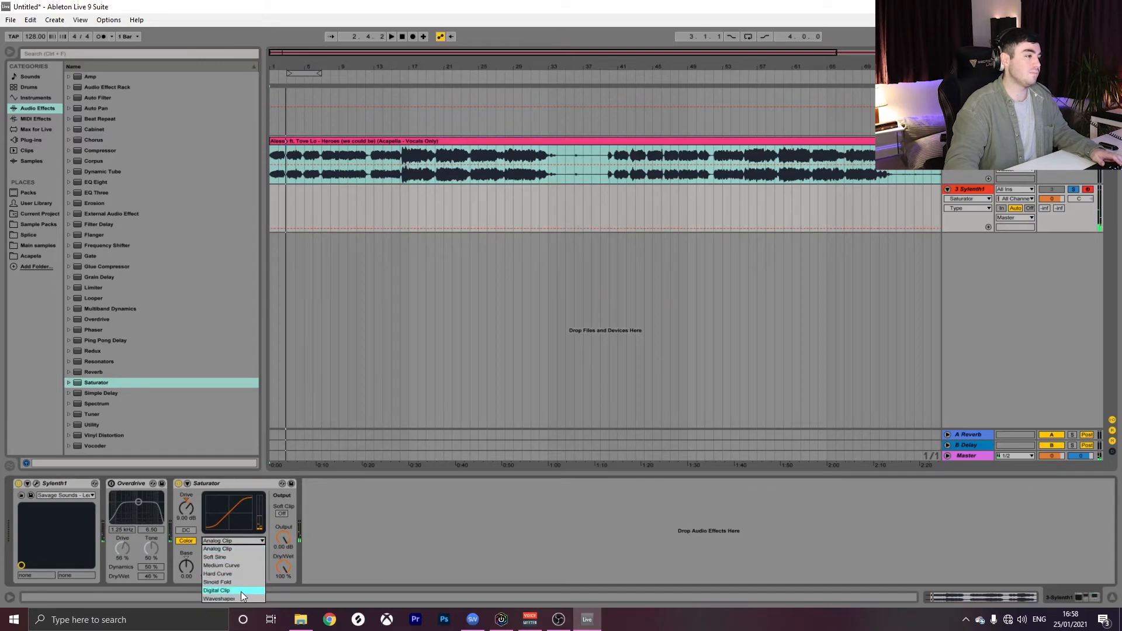
{"action": "left_click", "coordinate": [240, 590]}
{"action": "left_click", "coordinate": [242, 539]}
{"action": "left_click", "coordinate": [233, 573]}
{"action": "left_click", "coordinate": [246, 540]}
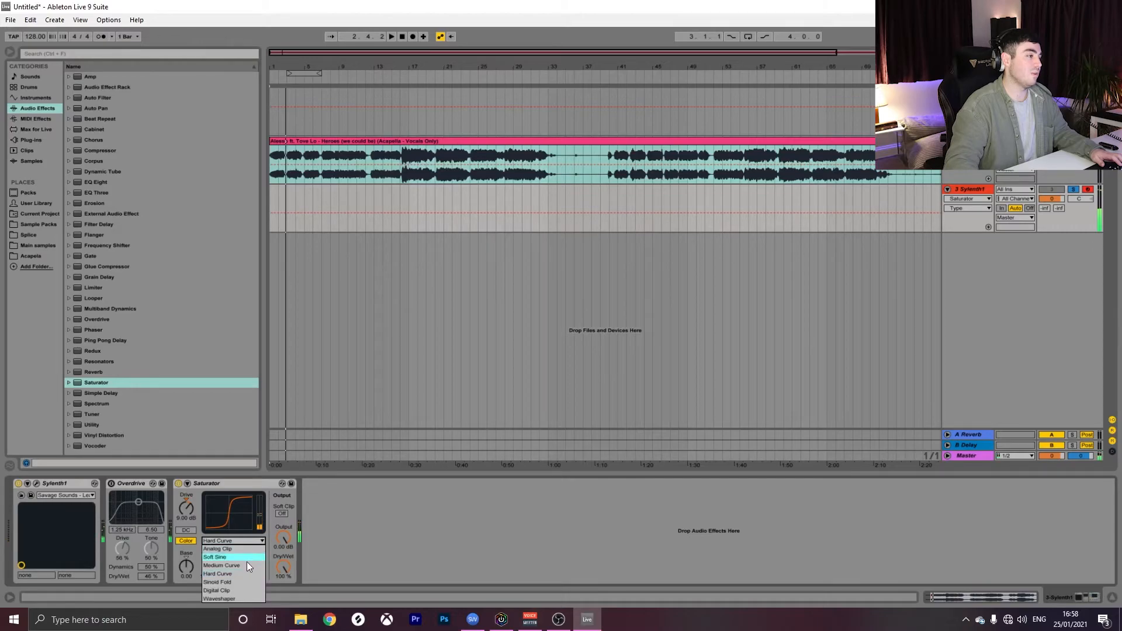
{"action": "left_click", "coordinate": [243, 567]}
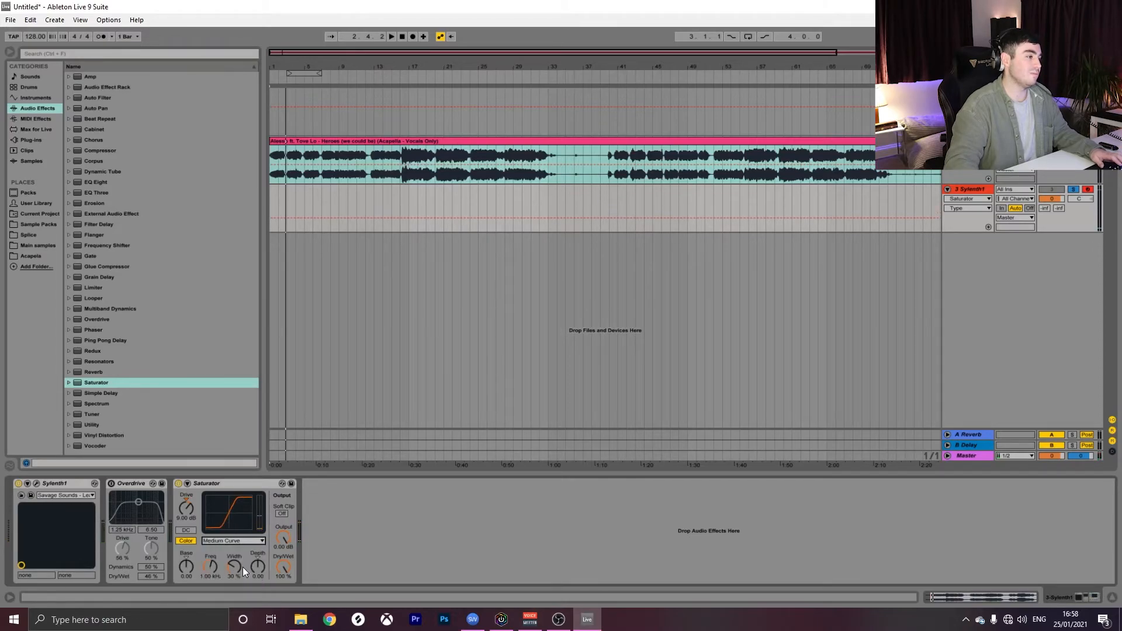
{"action": "left_click", "coordinate": [247, 539]}
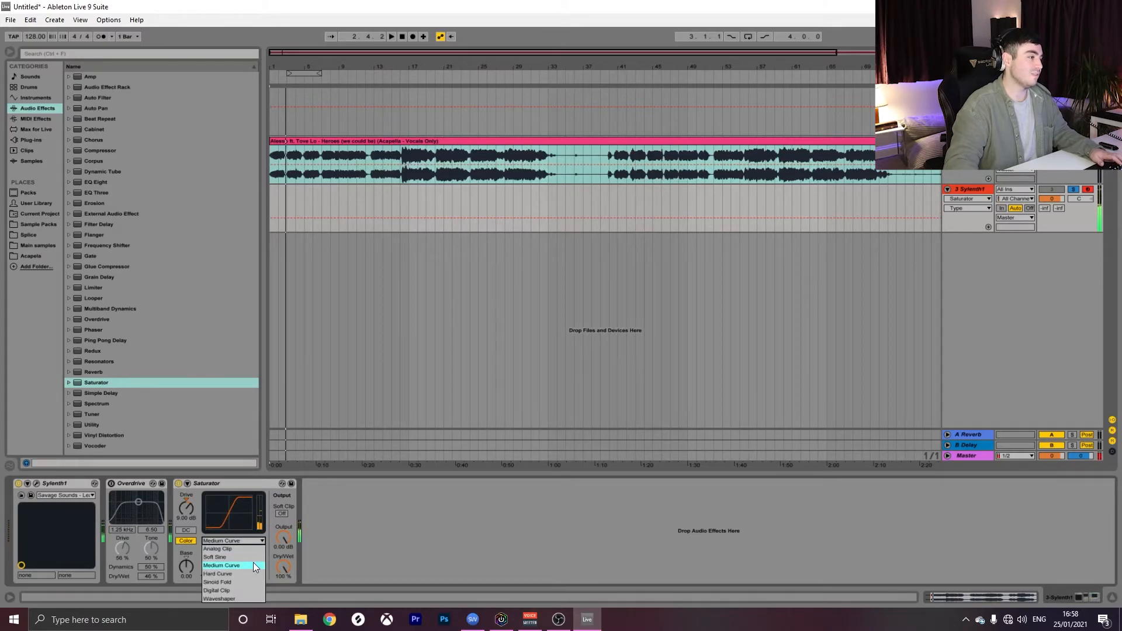
{"action": "left_click", "coordinate": [256, 548]}
{"action": "left_click", "coordinate": [252, 541]}
{"action": "left_click", "coordinate": [253, 556]}
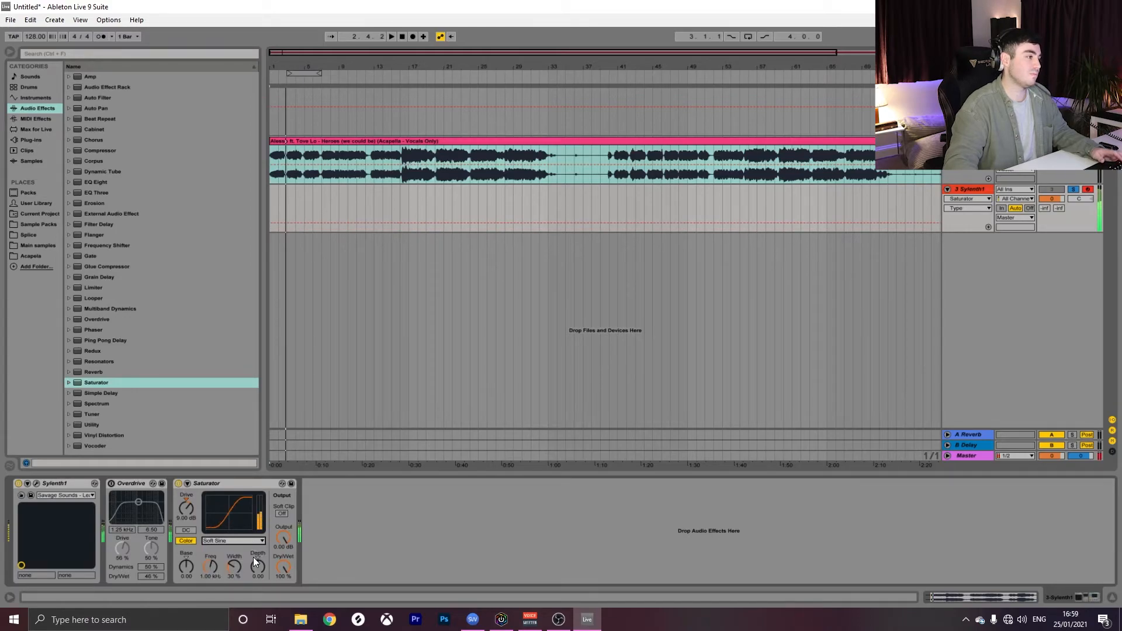
Bypass the Saturator on the Sylenth1 track and enable Overdrive in its place
{"action": "left_click", "coordinate": [178, 483]}
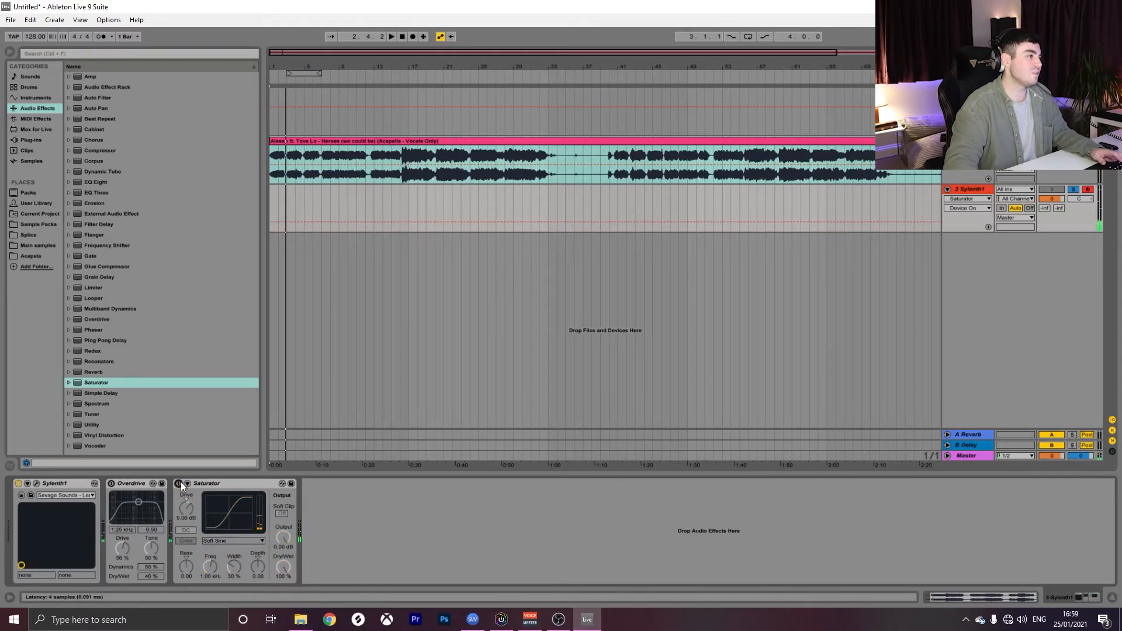
{"action": "left_click", "coordinate": [111, 483]}
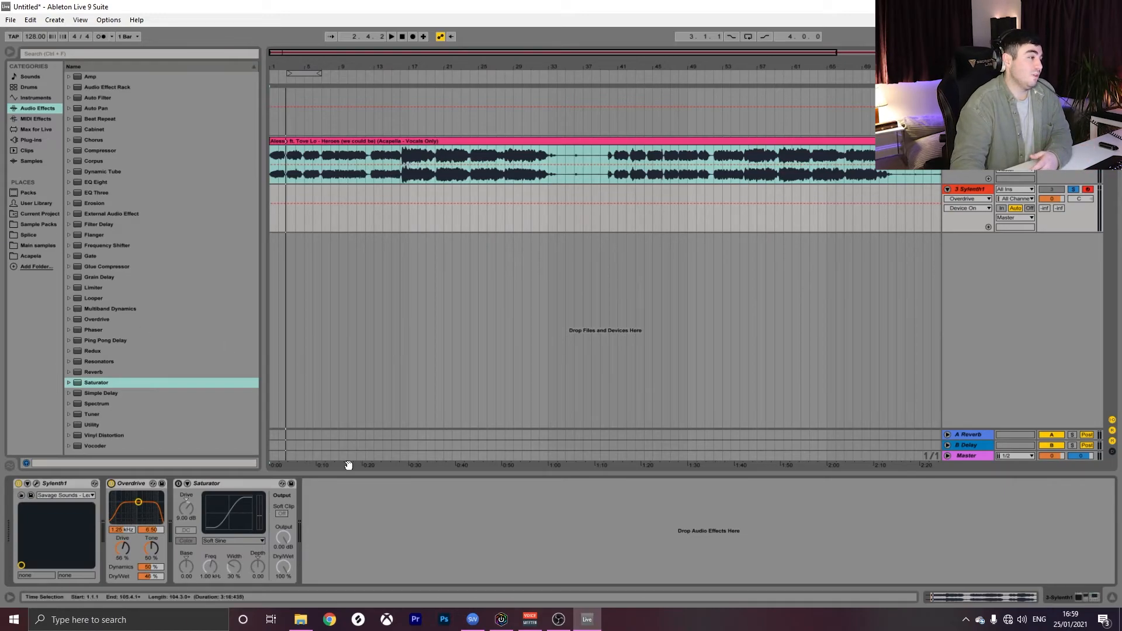
Reduce Overdrive's Dry/Wet to 5% and lower the Saturator's Output to about -18.7 dB
{"action": "left_click", "coordinate": [147, 576]}
{"action": "left_click_drag", "start_coordinate": [284, 536], "coordinate": [286, 561]}
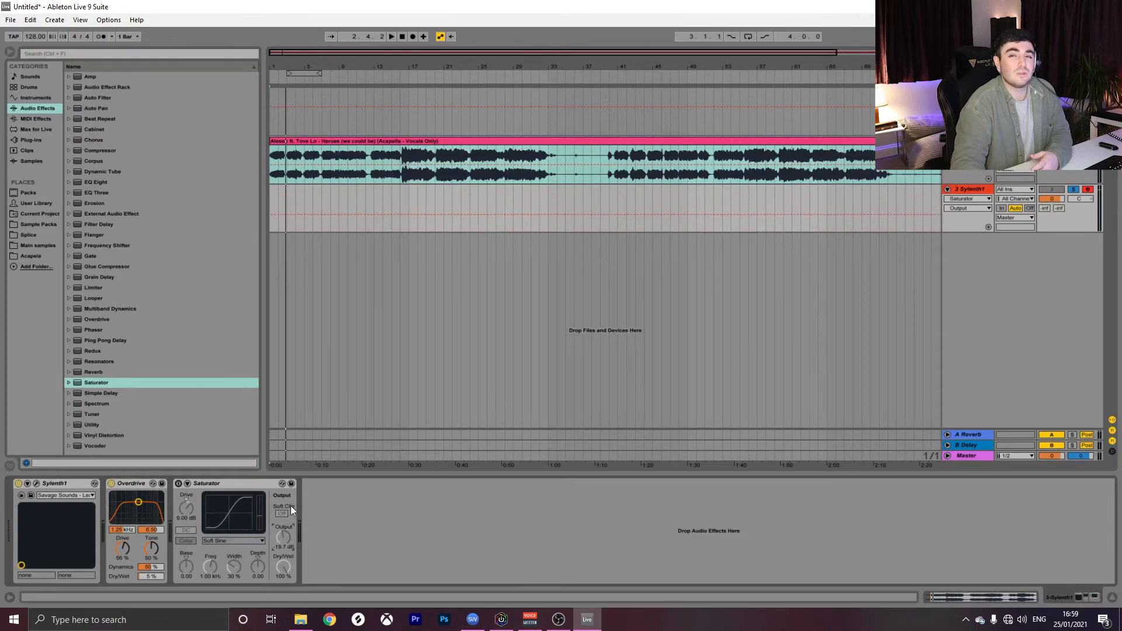